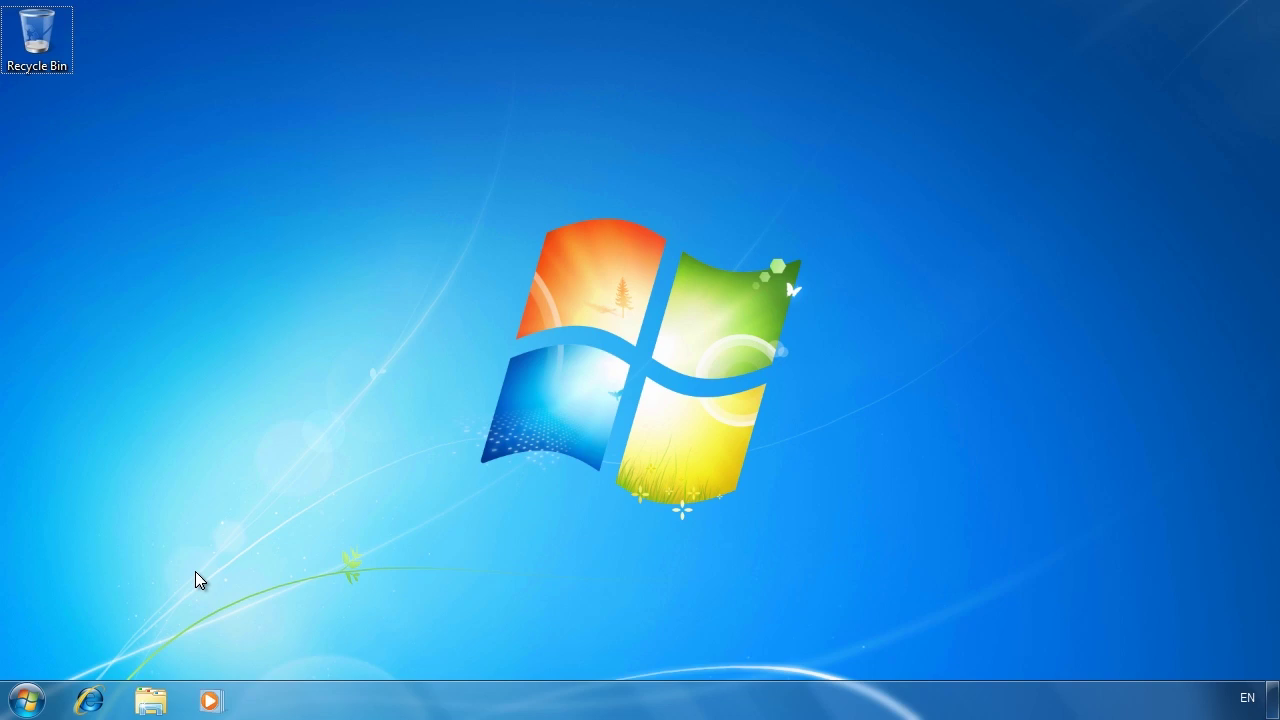
# Open the security permissions of Local Disk (C:) from the computer's drive list
pyautogui.click(140, 705)
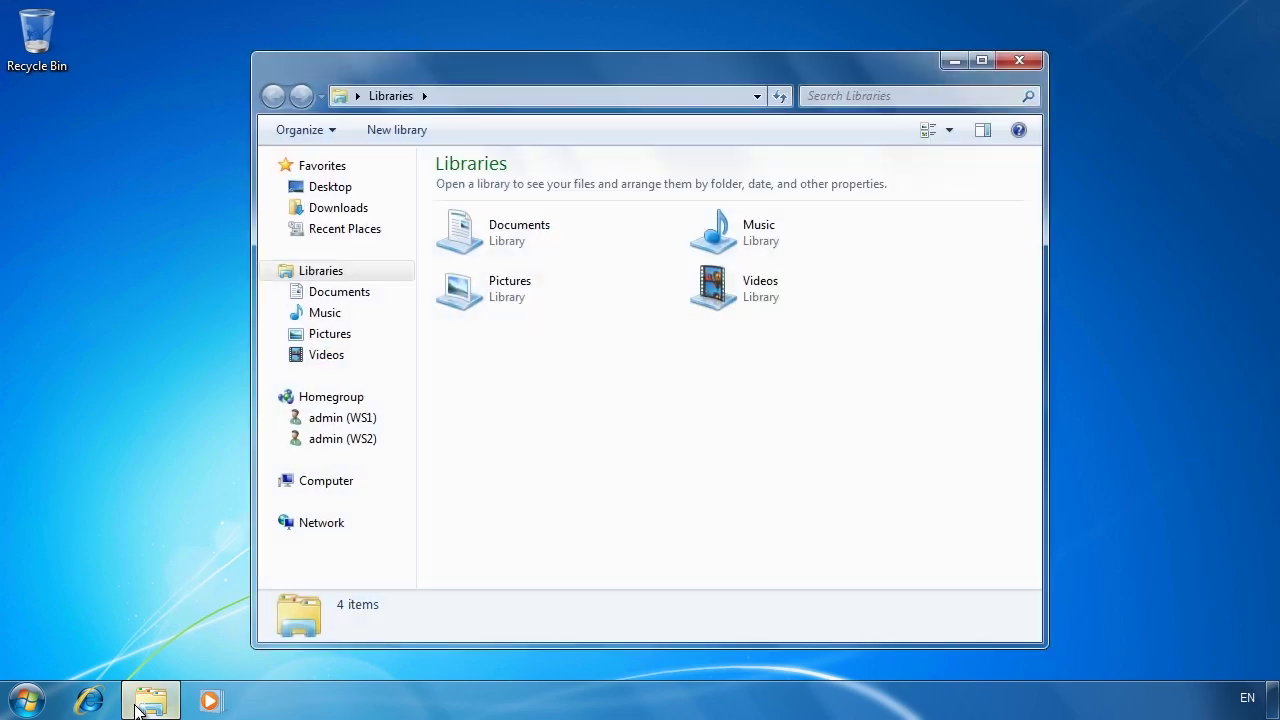
pyautogui.click(322, 484)
pyautogui.rightClick(551, 214)
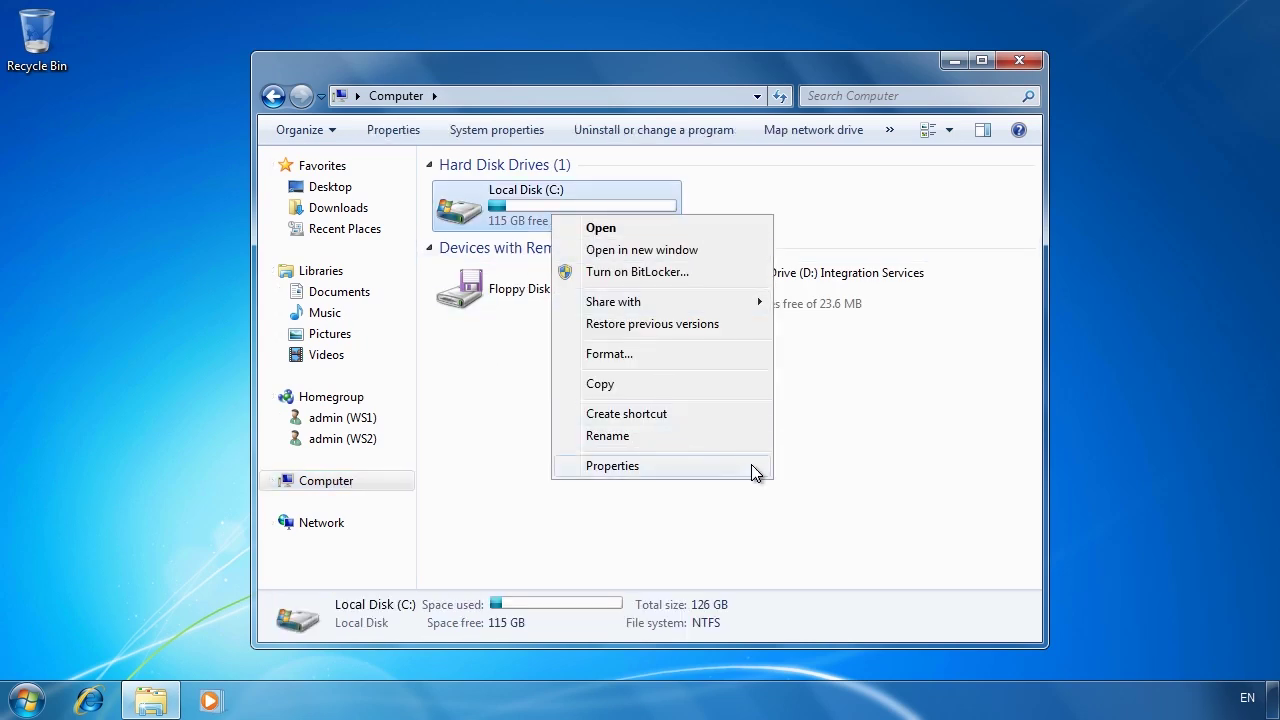
pyautogui.click(751, 466)
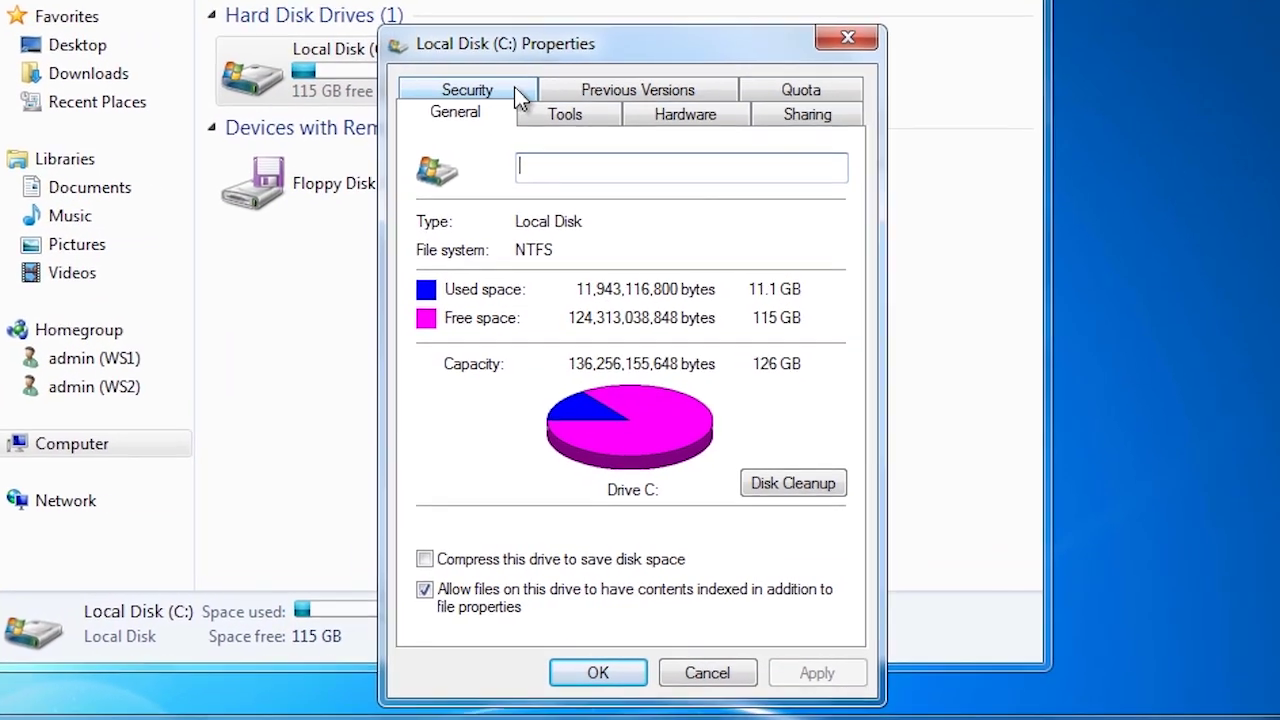
pyautogui.click(512, 90)
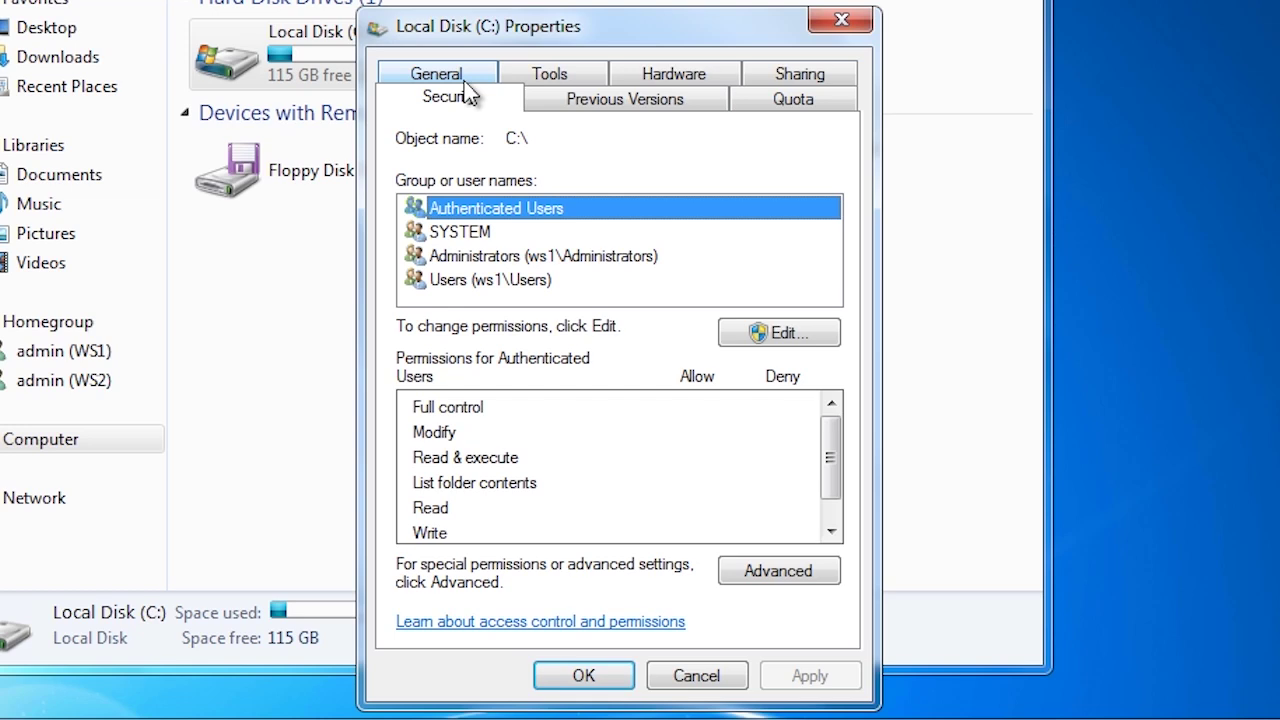
# Review each permission that the SYSTEM group has on the C: drive, from Modify to Write
pyautogui.click(478, 238)
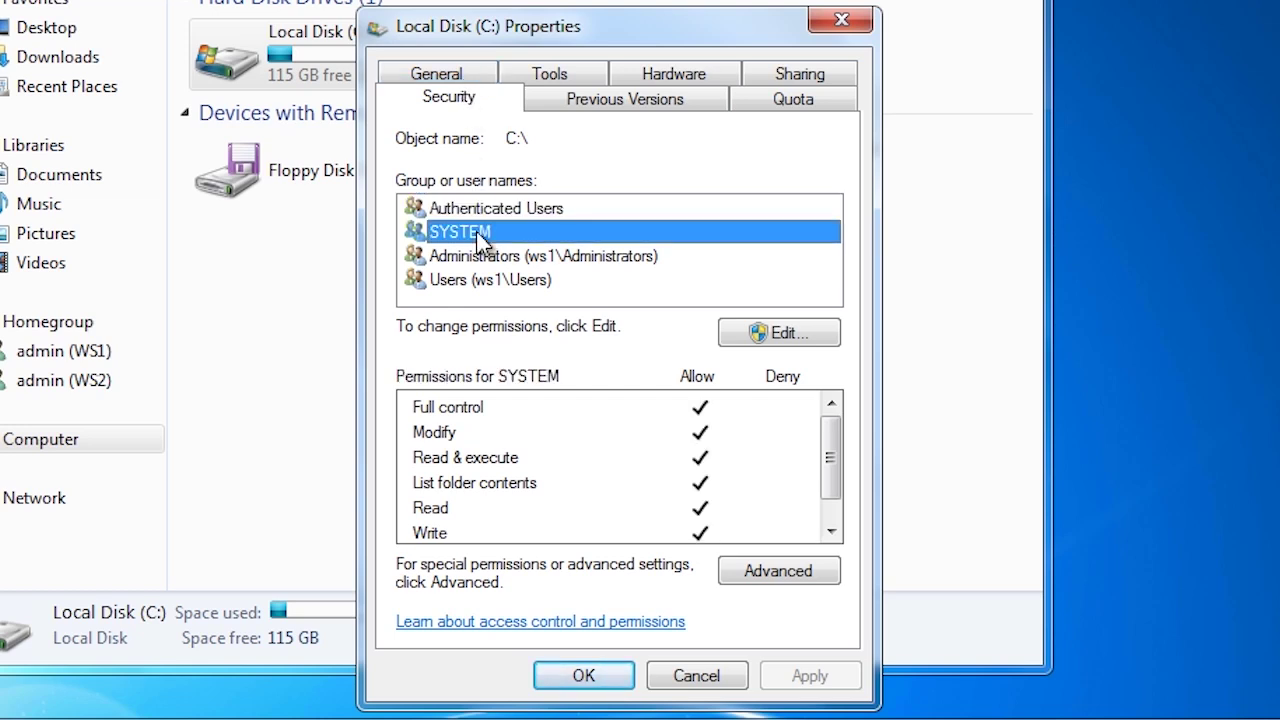
pyautogui.click(632, 418)
pyautogui.click(604, 437)
pyautogui.click(605, 463)
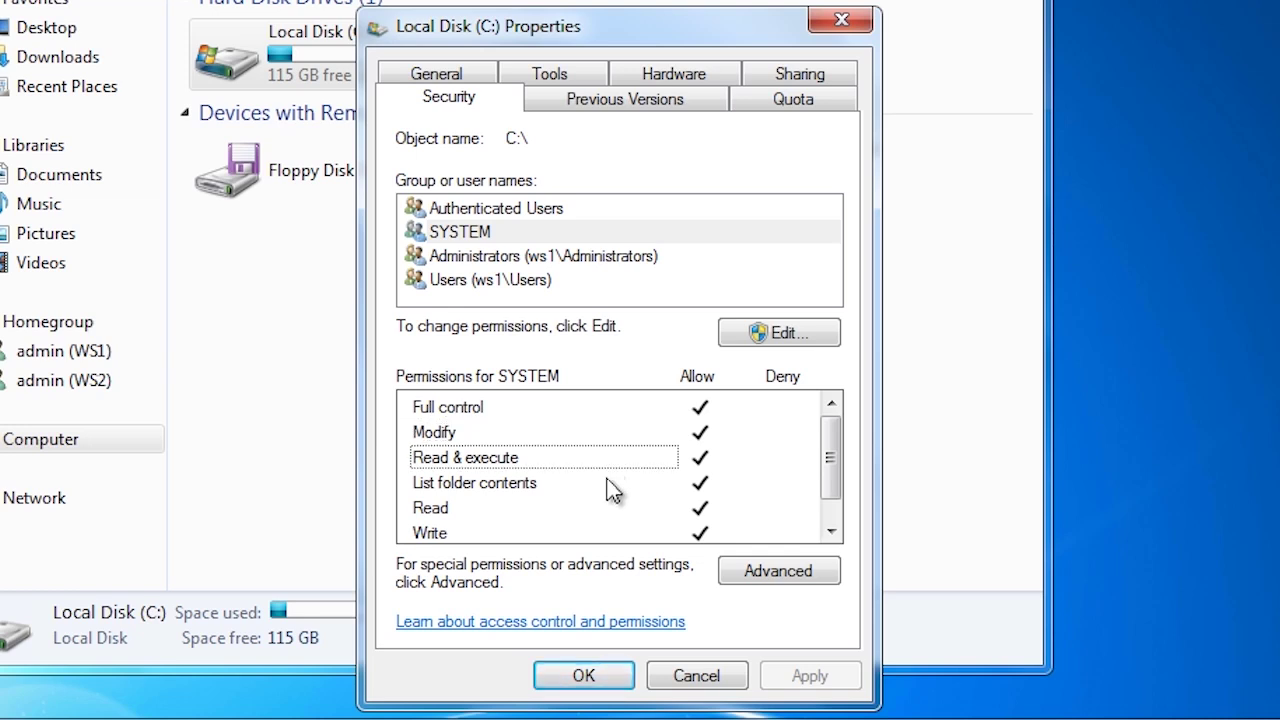
pyautogui.click(609, 486)
pyautogui.click(611, 512)
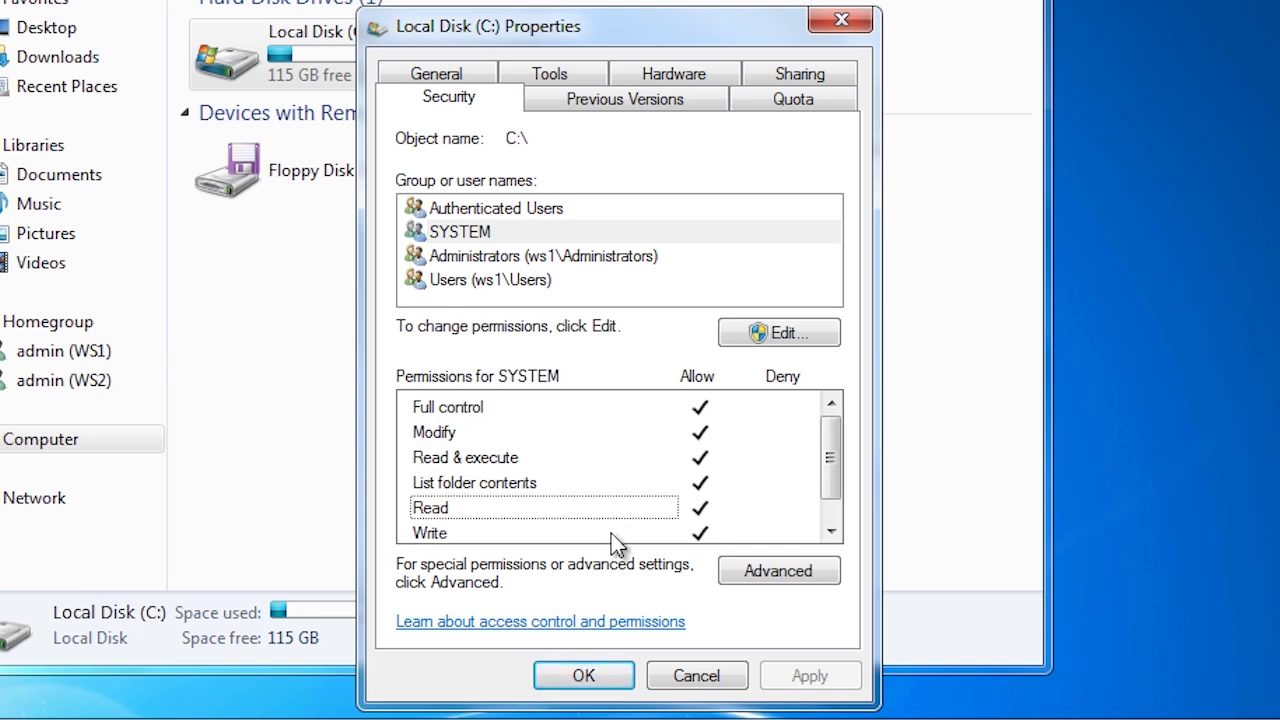
pyautogui.click(611, 536)
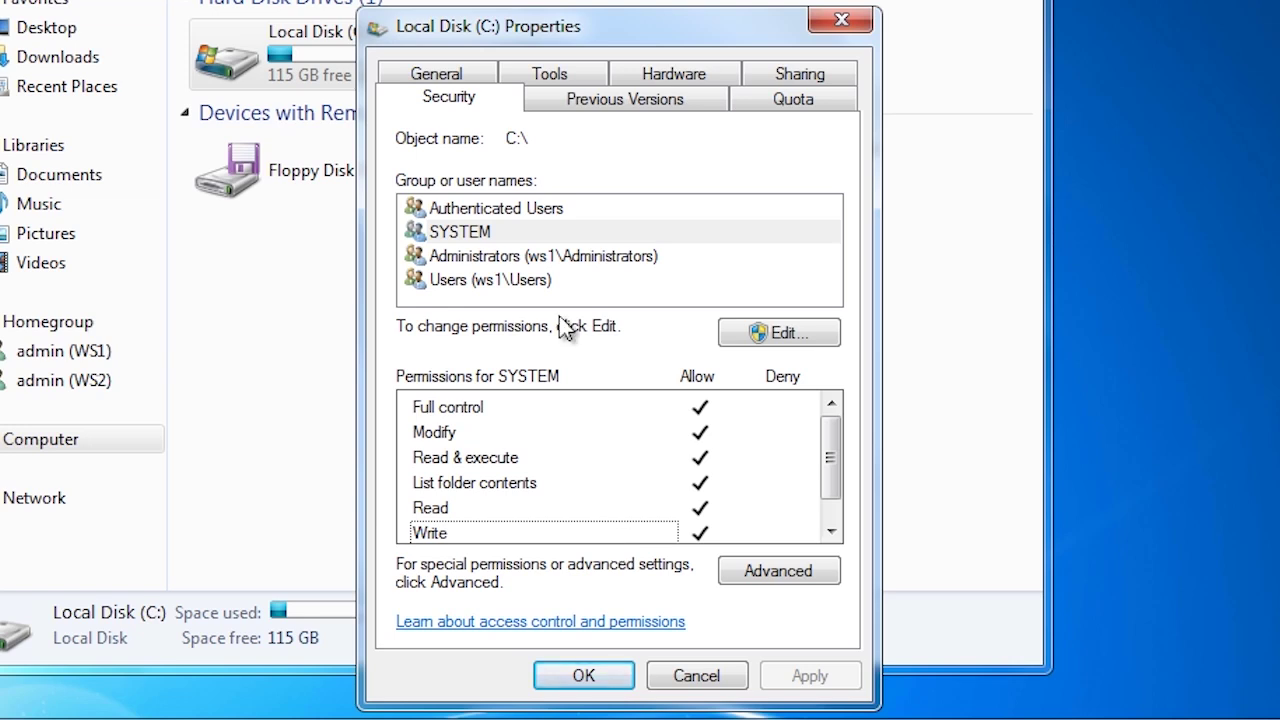
# Review the Administrators and Users groups' permissions on the C: drive and close its properties without changes
pyautogui.click(524, 257)
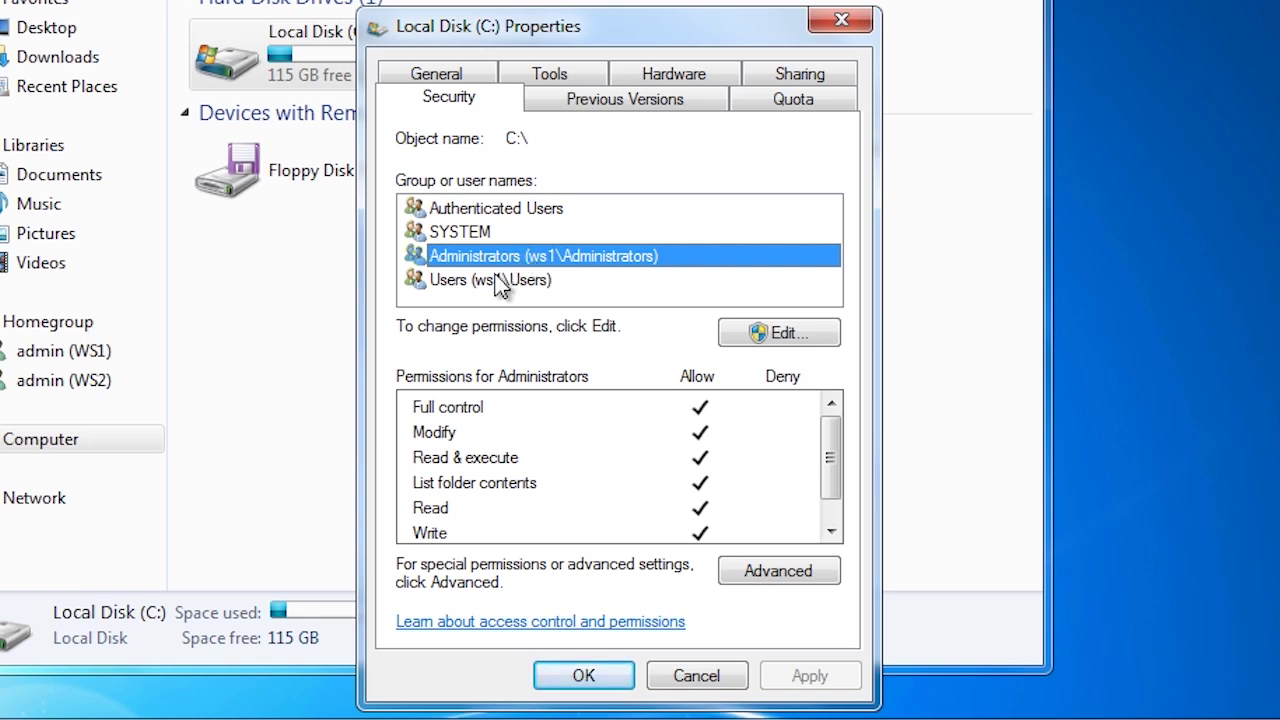
pyautogui.click(493, 278)
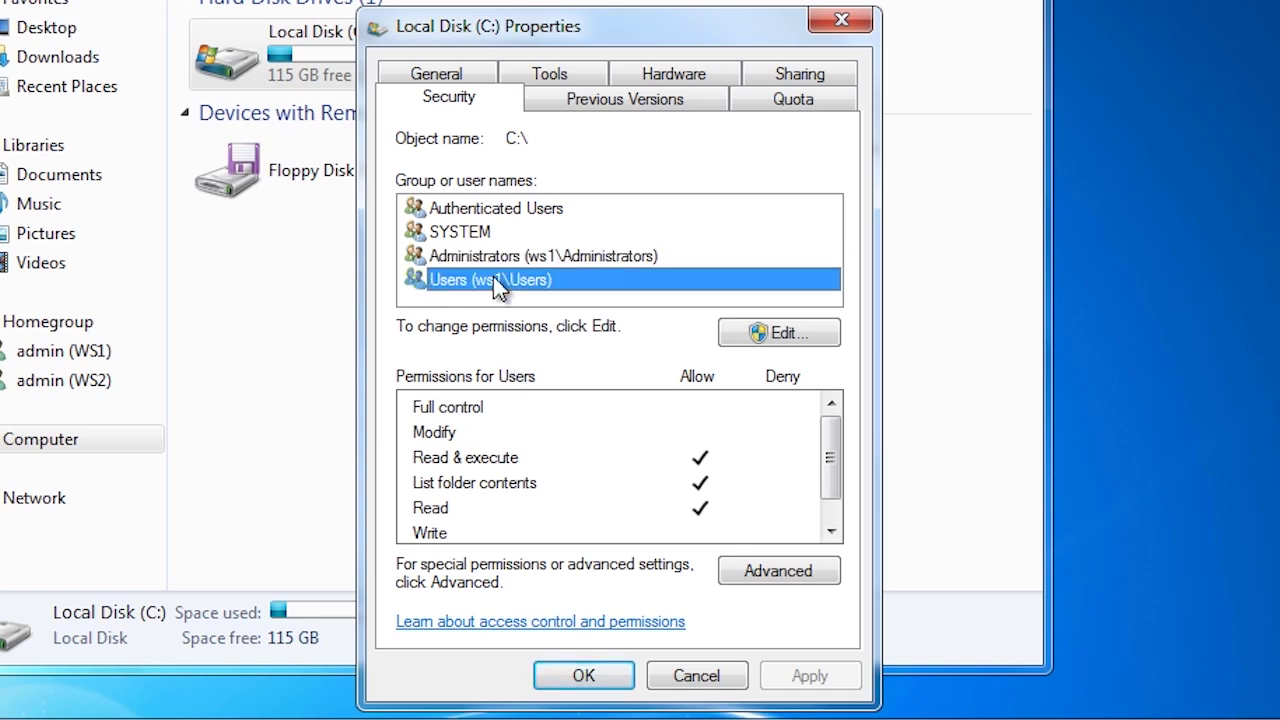
pyautogui.click(500, 466)
pyautogui.click(499, 488)
pyautogui.click(499, 510)
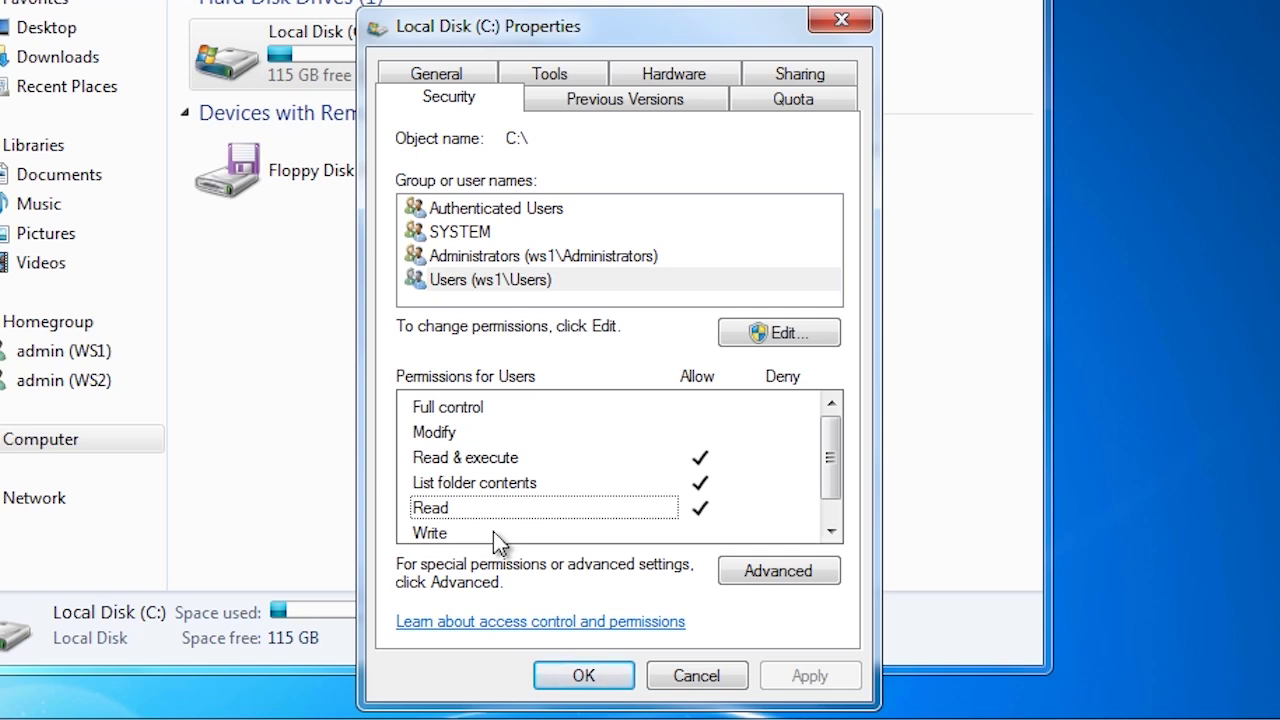
pyautogui.click(690, 675)
# Create a folder named NTFS Demo in the root of the C: drive
pyautogui.doubleClick(294, 60)
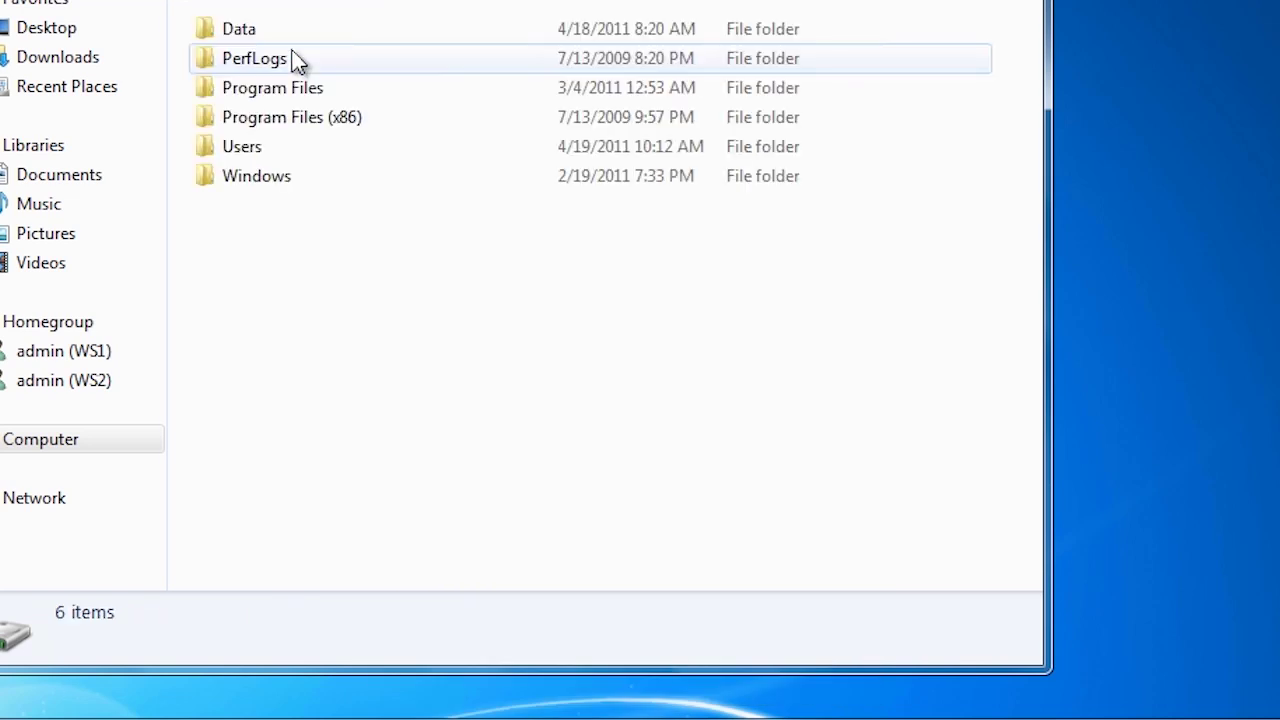
pyautogui.rightClick(234, 279)
pyautogui.moveTo(391, 548)
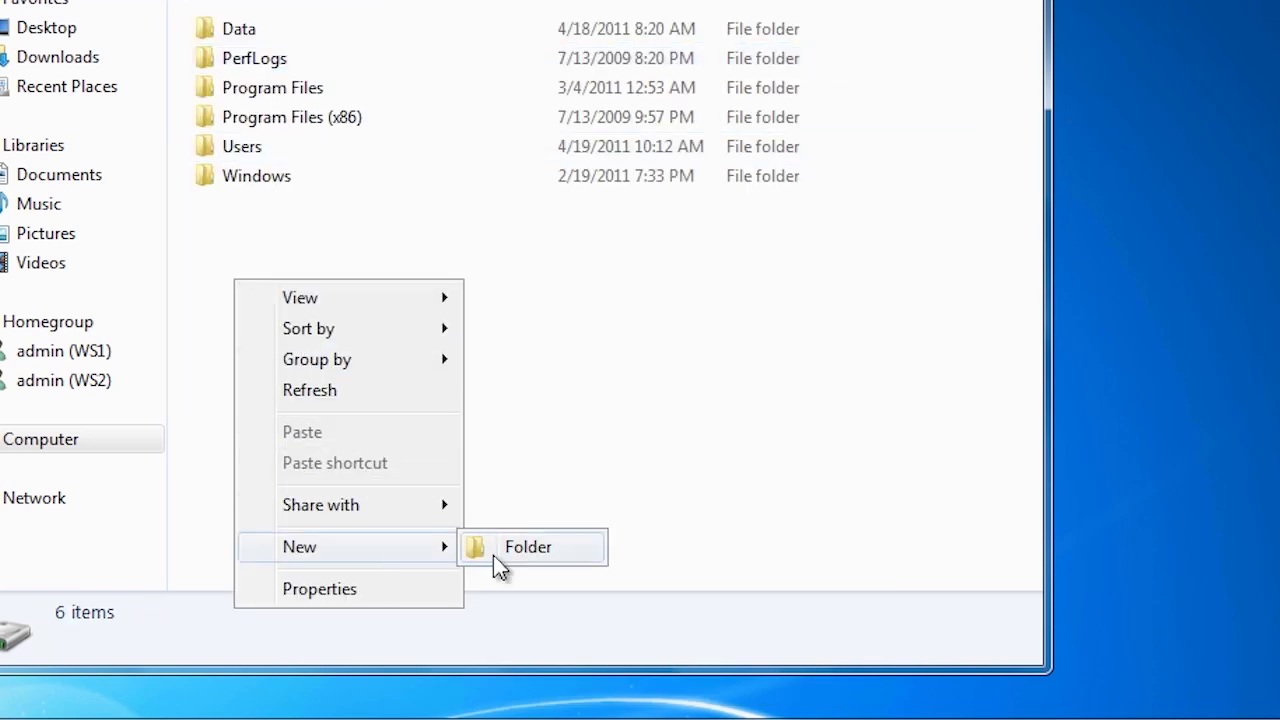
pyautogui.click(499, 552)
pyautogui.write('NTFS Demo')
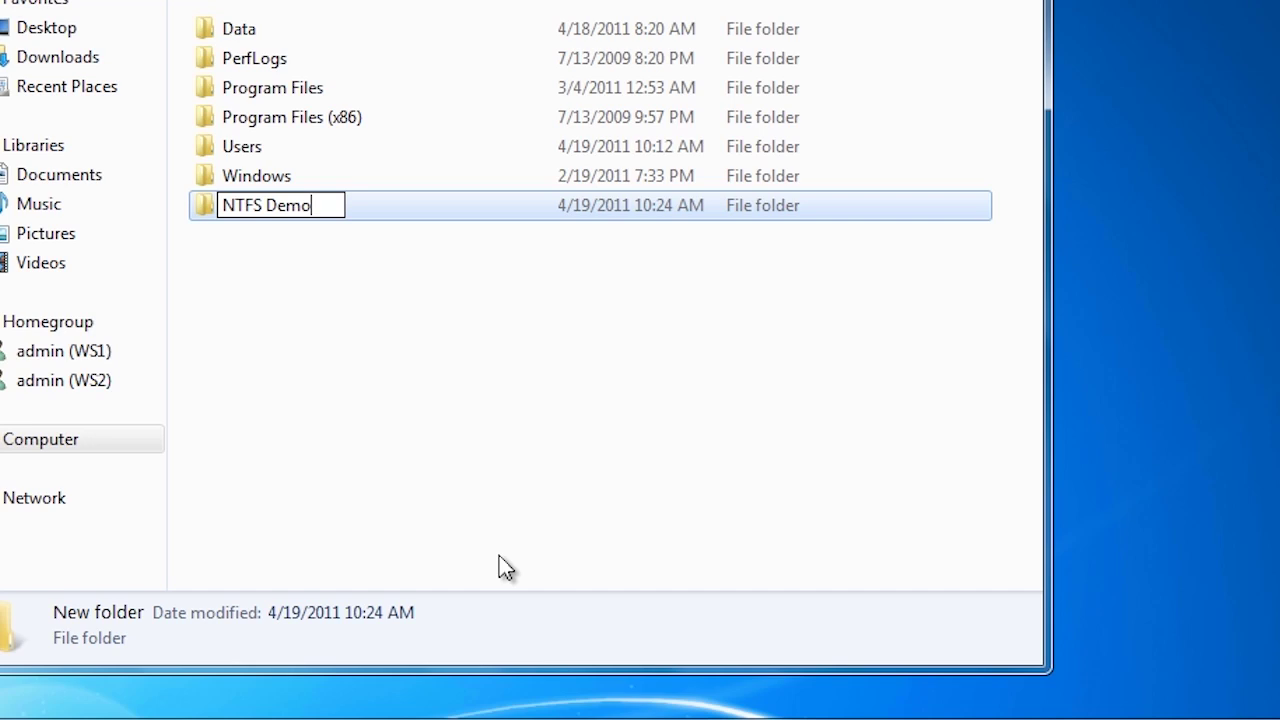
pyautogui.click(499, 556)
# View the Users group's permissions in the security properties of the NTFS Demo folder
pyautogui.rightClick(280, 216)
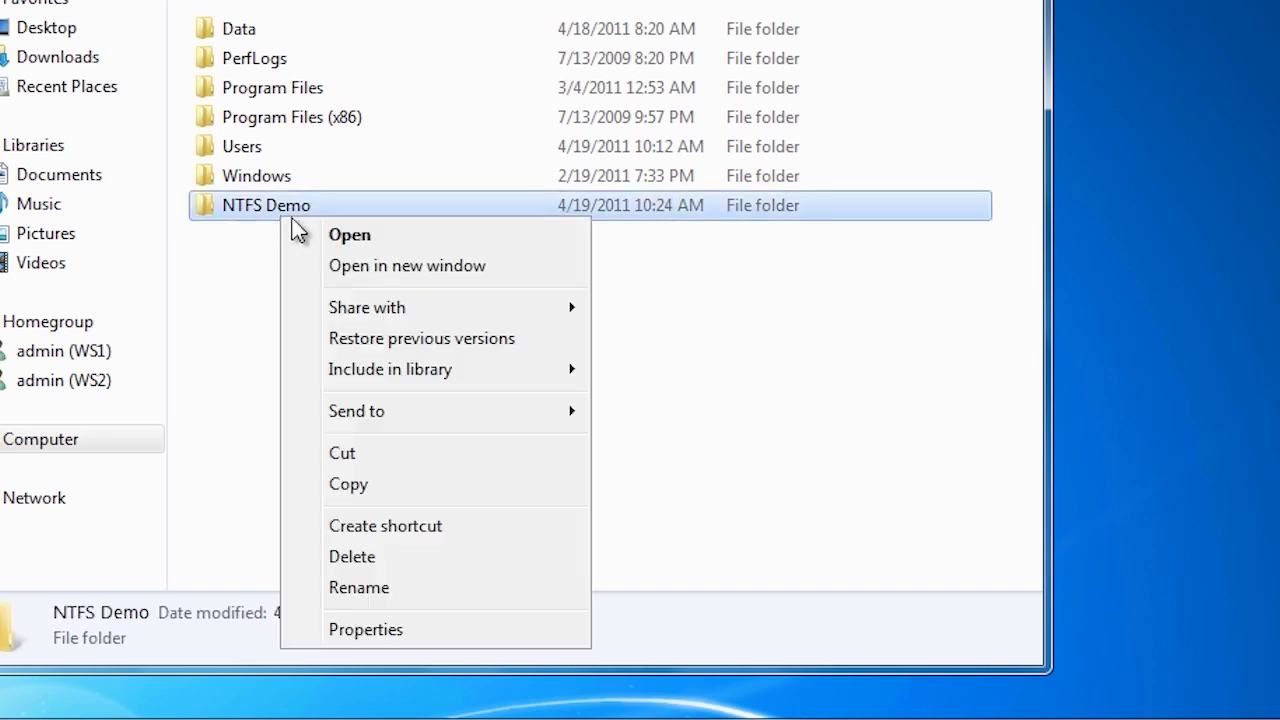
pyautogui.click(469, 633)
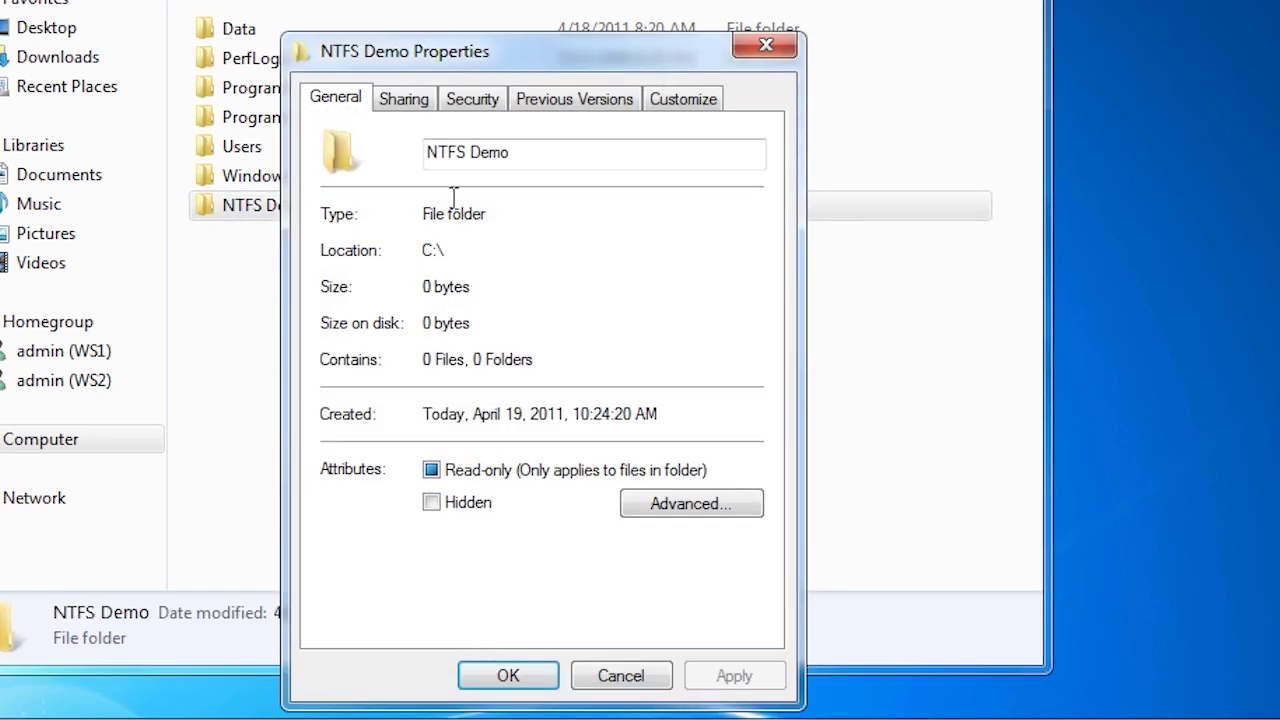
pyautogui.click(468, 103)
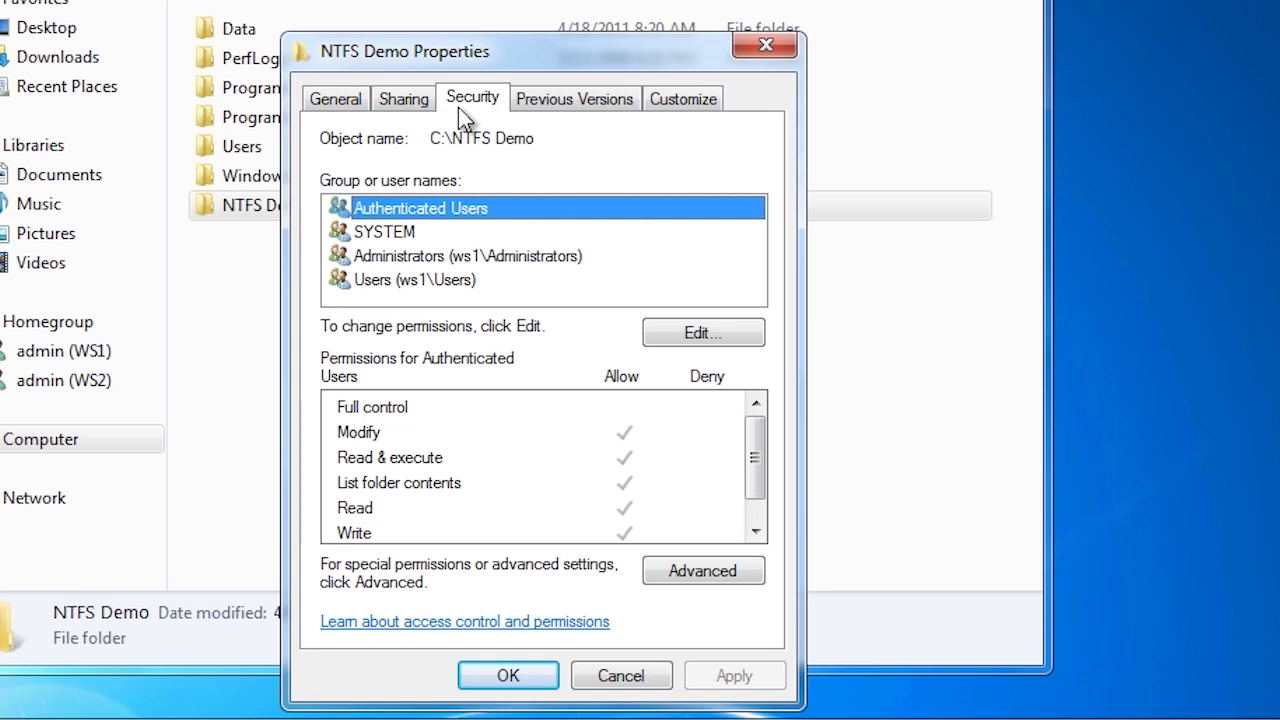
pyautogui.click(371, 284)
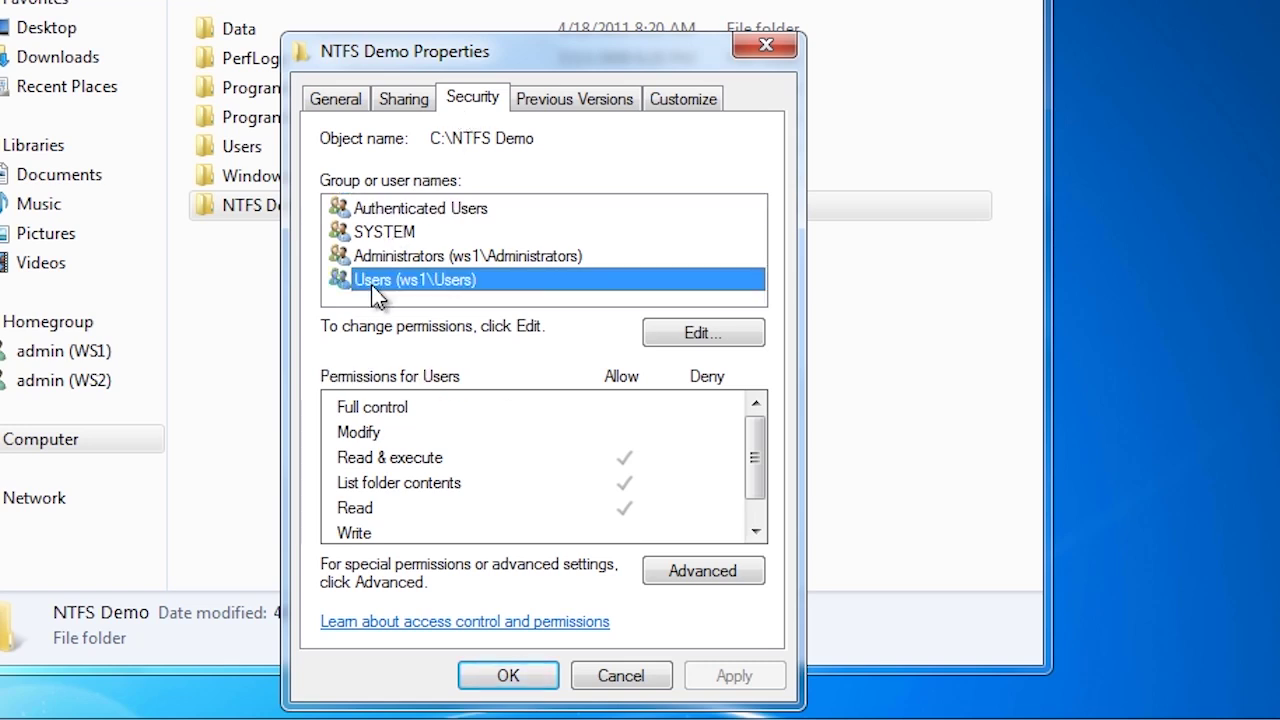
# Allow the Users group the Modify permission on the NTFS Demo folder and apply the change
pyautogui.click(738, 345)
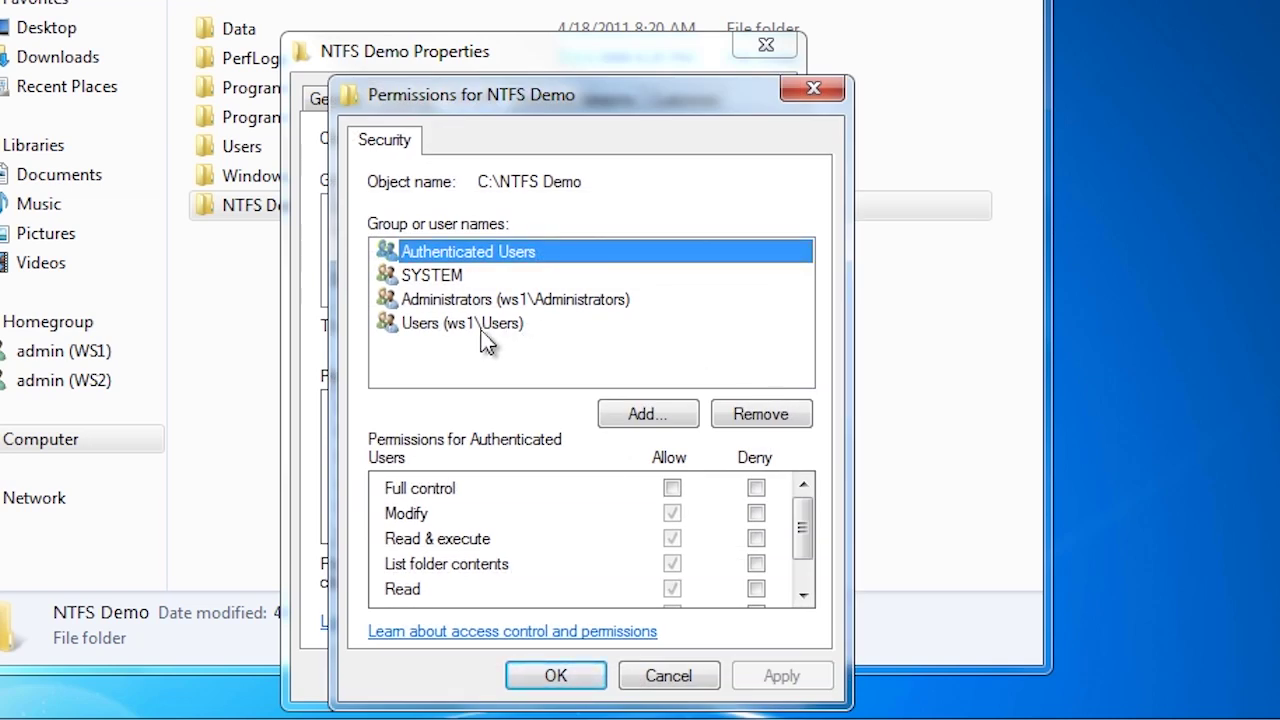
pyautogui.click(487, 325)
pyautogui.click(672, 513)
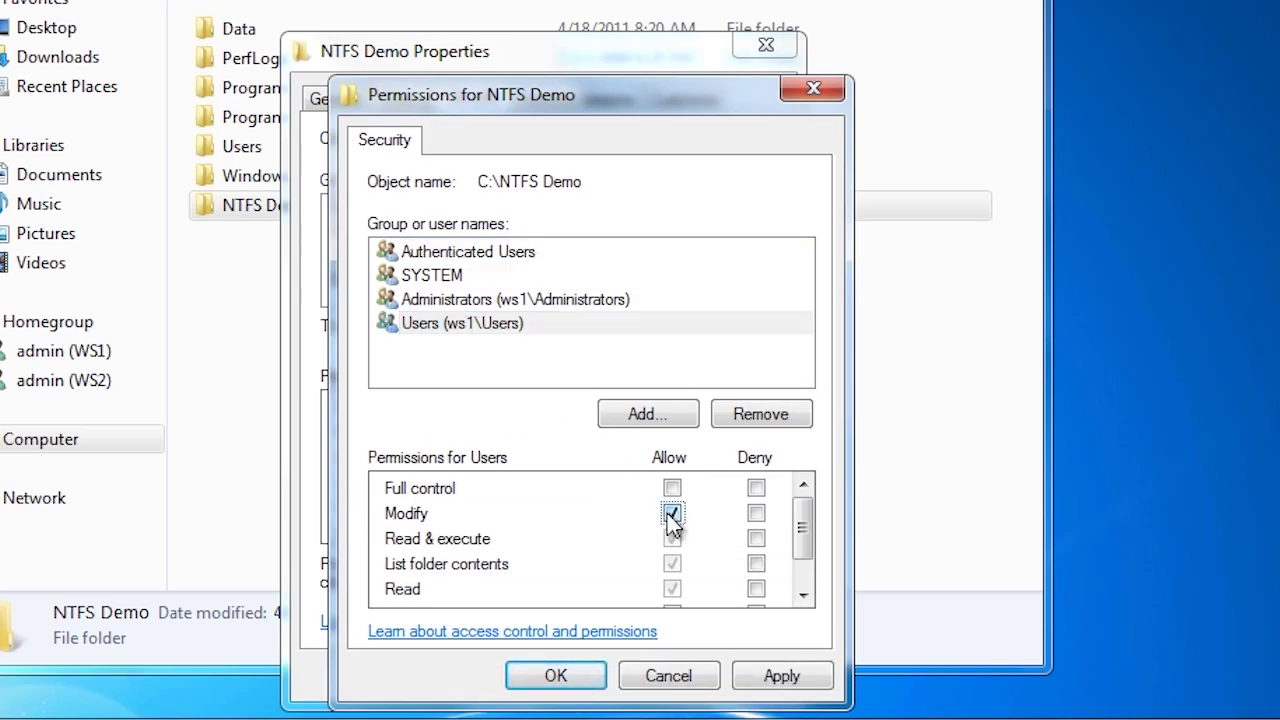
pyautogui.click(818, 684)
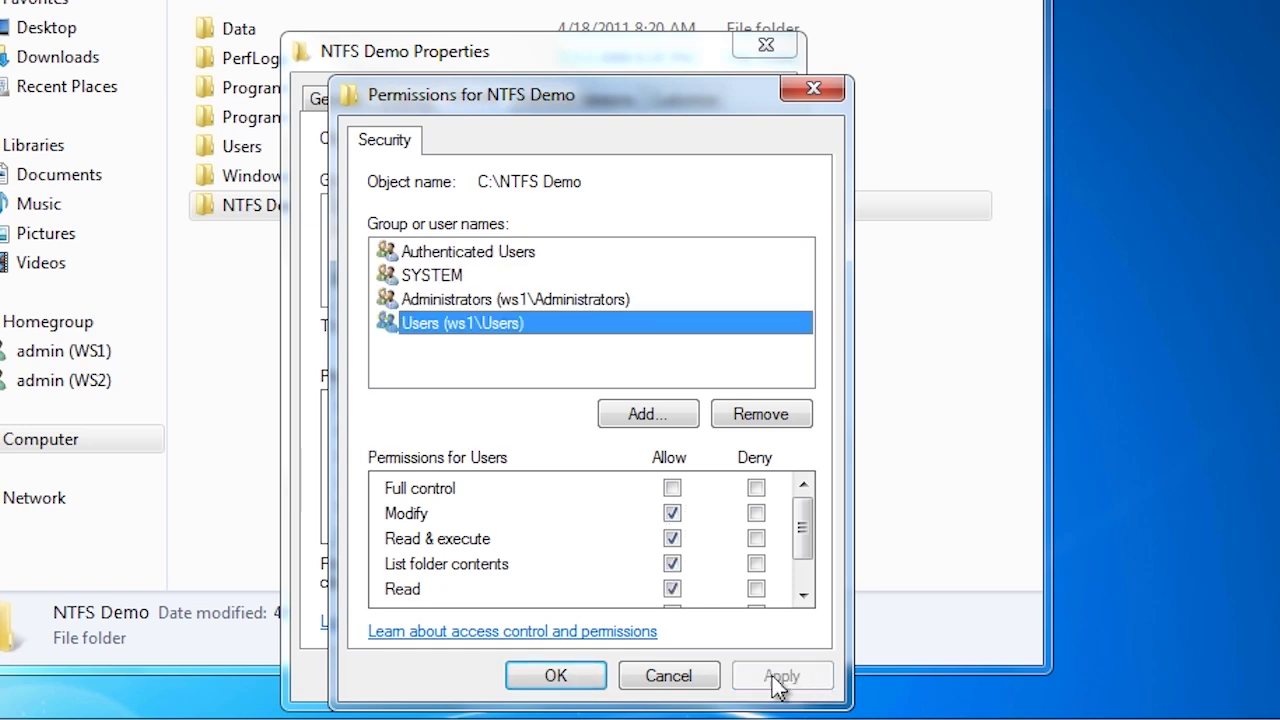
pyautogui.click(556, 676)
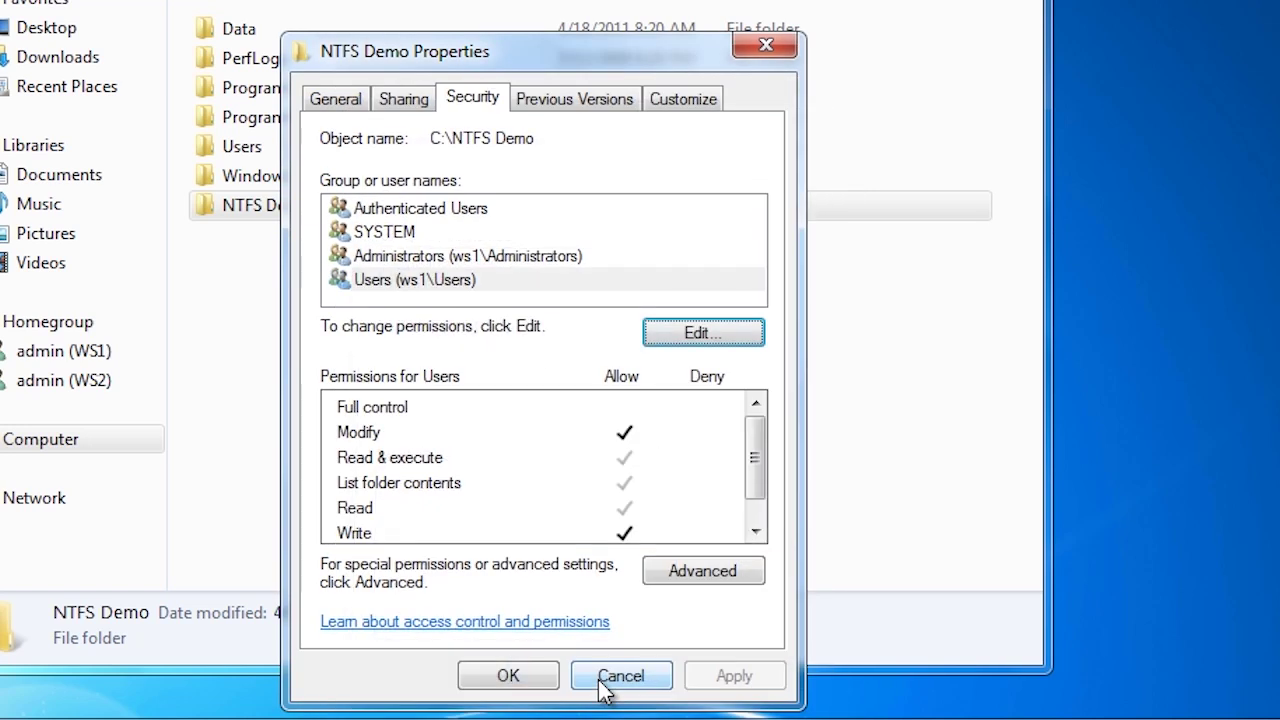
# Review the explicit and inherited Users permissions on the NTFS Demo folder and close its properties
pyautogui.click(377, 438)
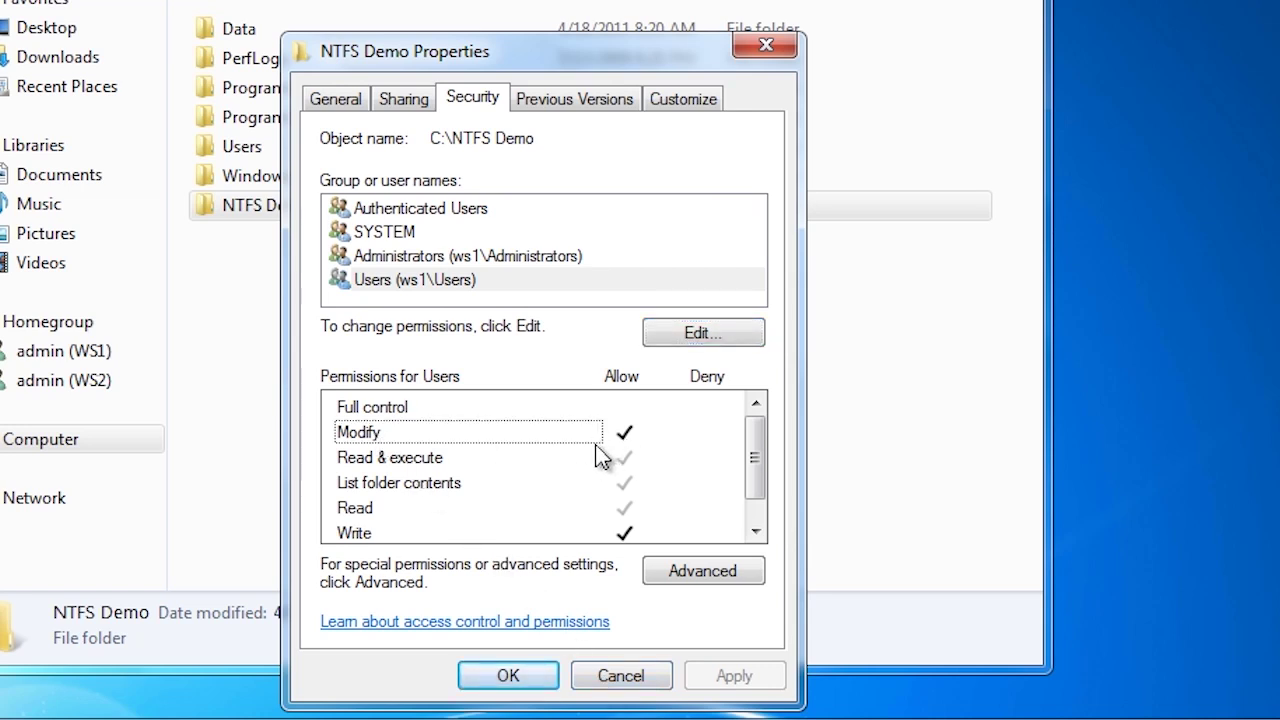
pyautogui.click(445, 460)
pyautogui.click(458, 486)
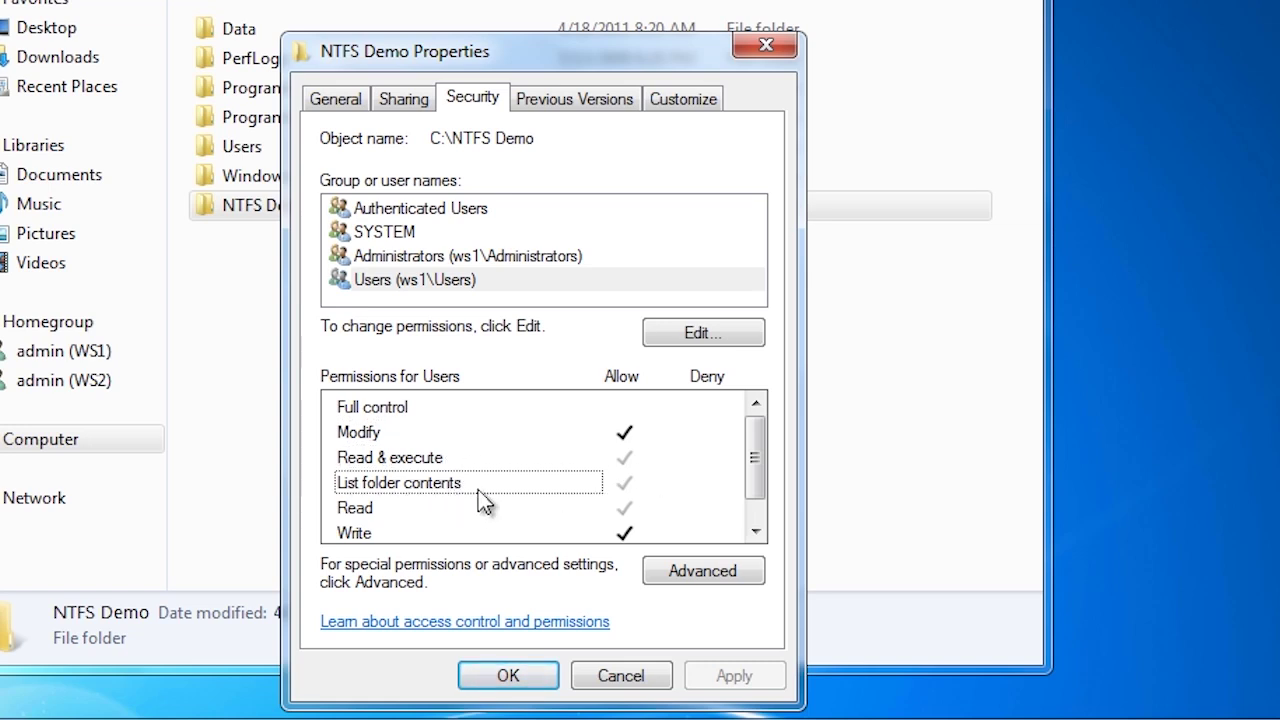
pyautogui.click(373, 512)
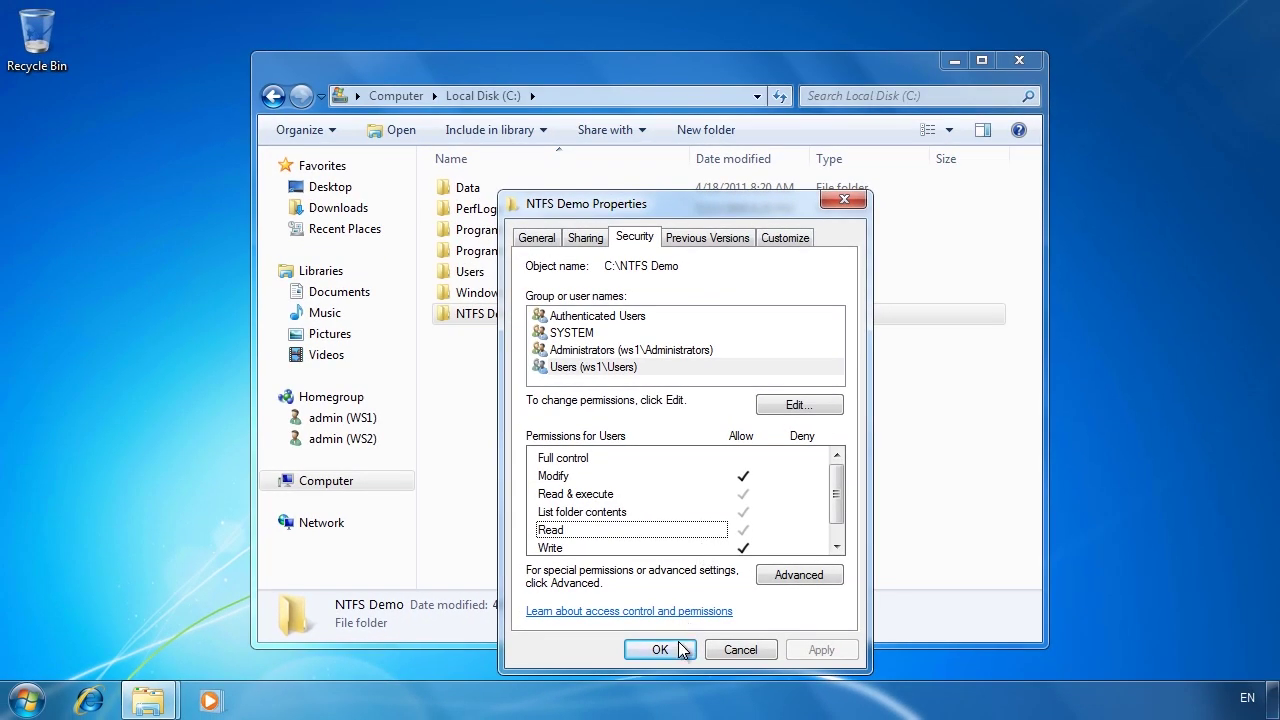
pyautogui.click(660, 650)
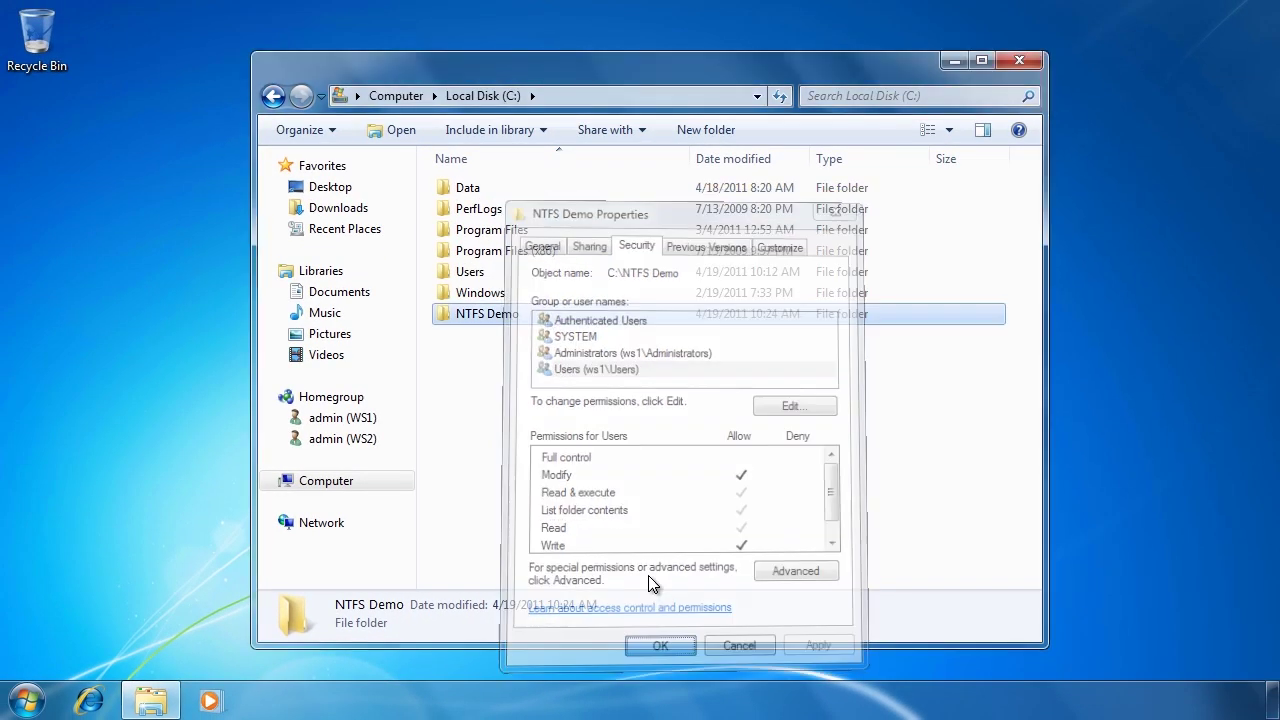
# Create a text document named "NTFS demo document" inside the NTFS Demo folder
pyautogui.doubleClick(491, 314)
pyautogui.rightClick(473, 232)
pyautogui.moveTo(574, 480)
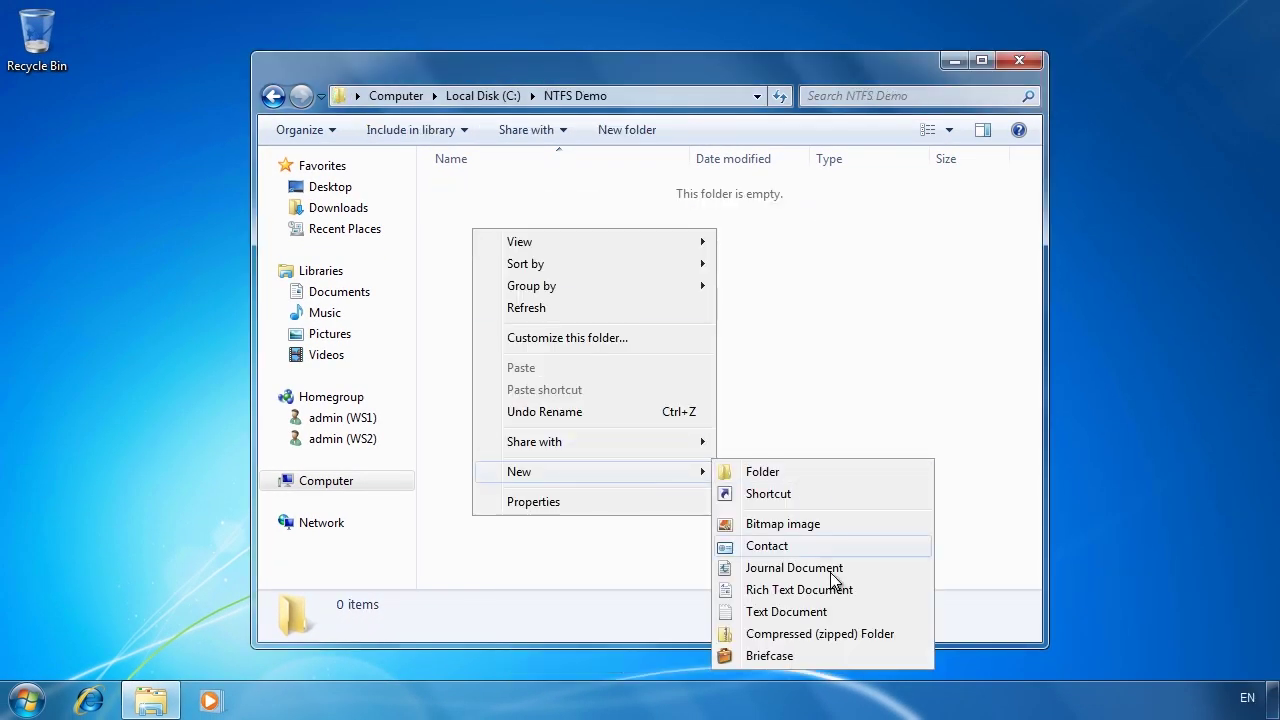
pyautogui.click(833, 607)
pyautogui.write('NTFS demo document')
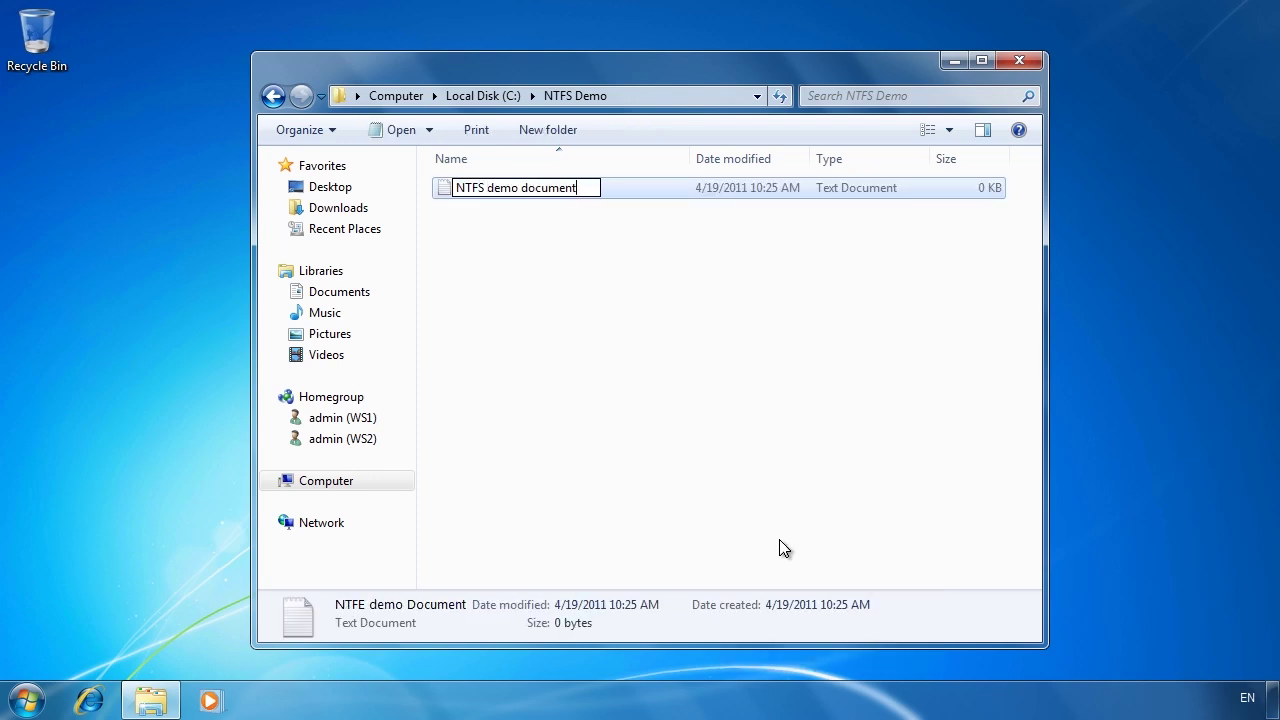
pyautogui.press('Return')
# Open the advanced security settings of NTFS demo document to view its permission entries and their inheritance sources
pyautogui.rightClick(517, 189)
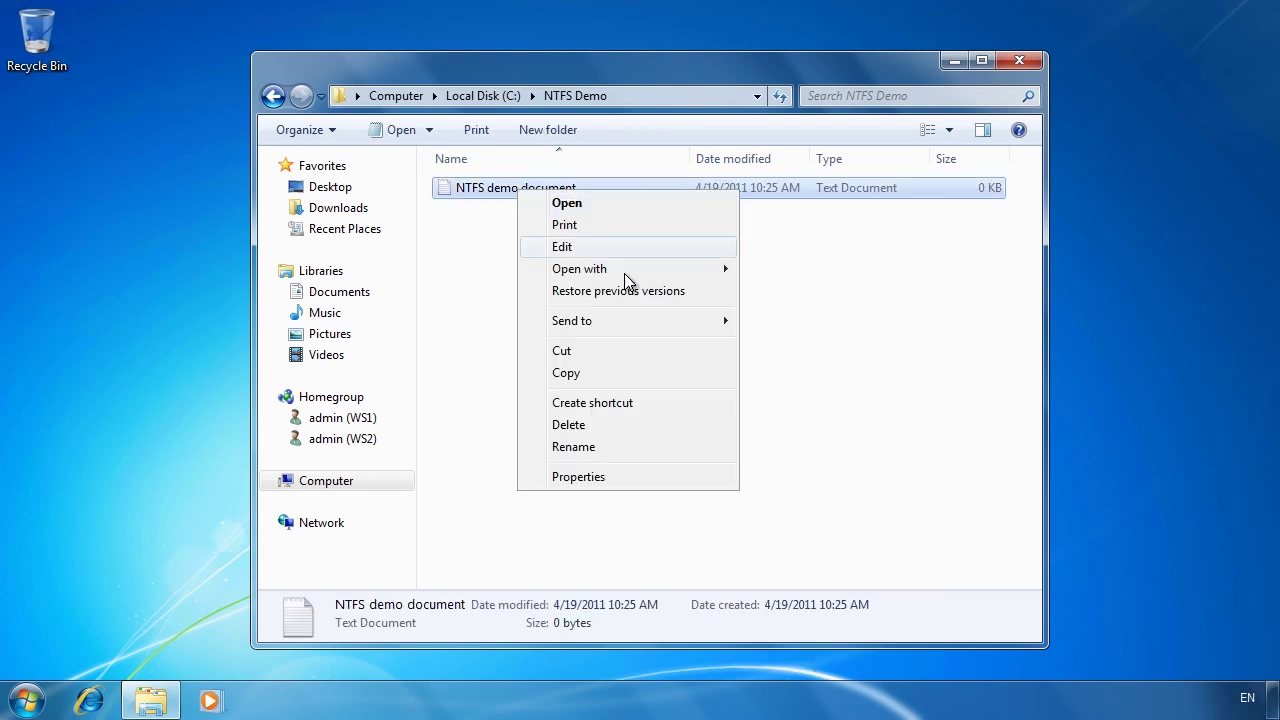
pyautogui.click(655, 476)
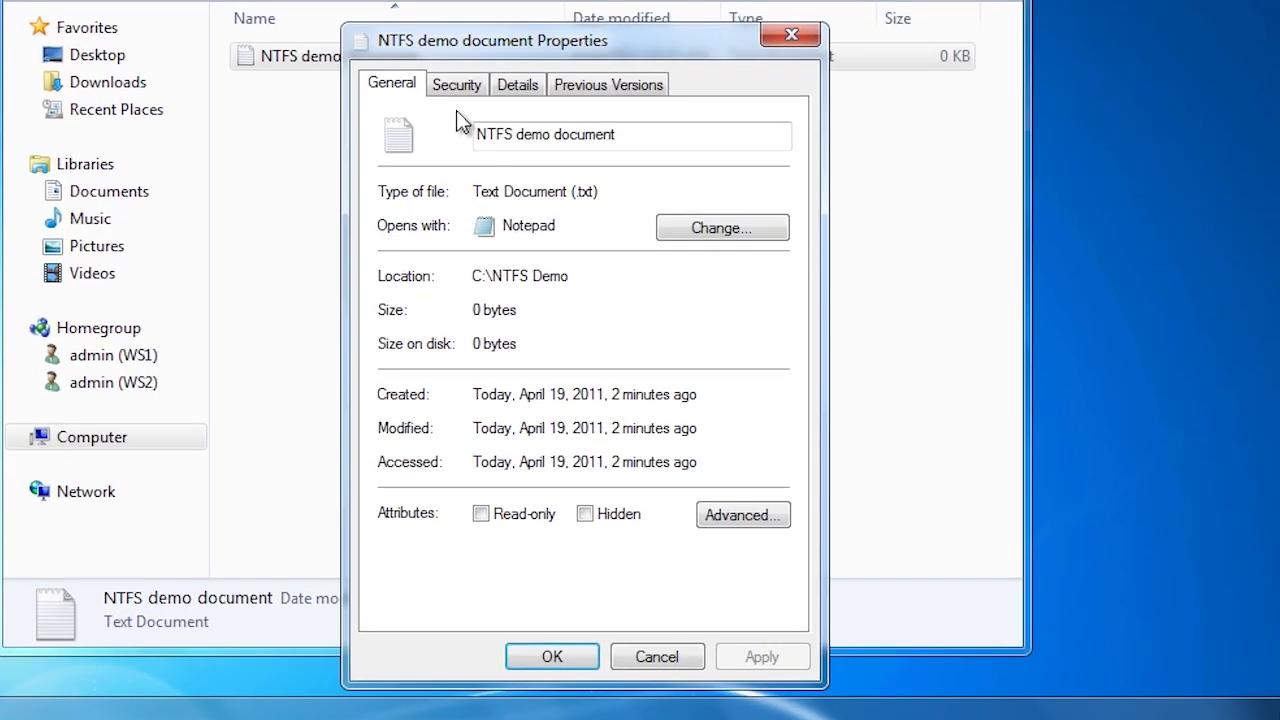
pyautogui.click(462, 90)
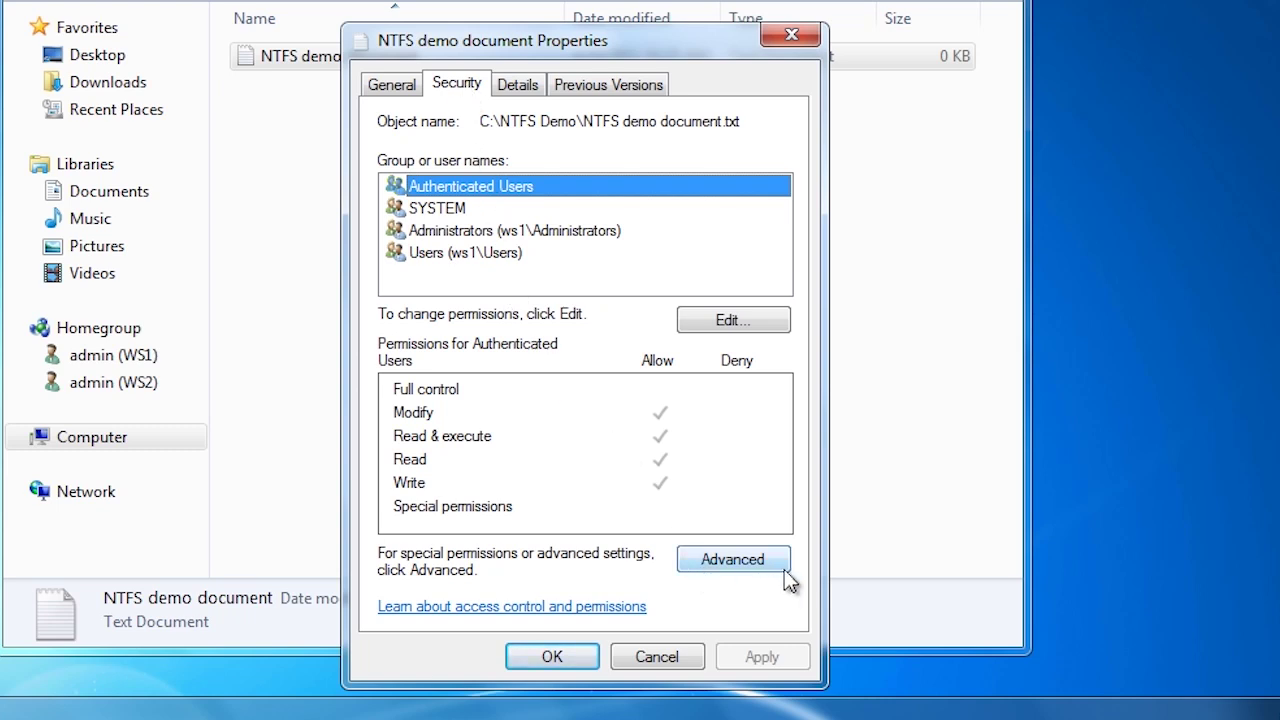
pyautogui.click(687, 565)
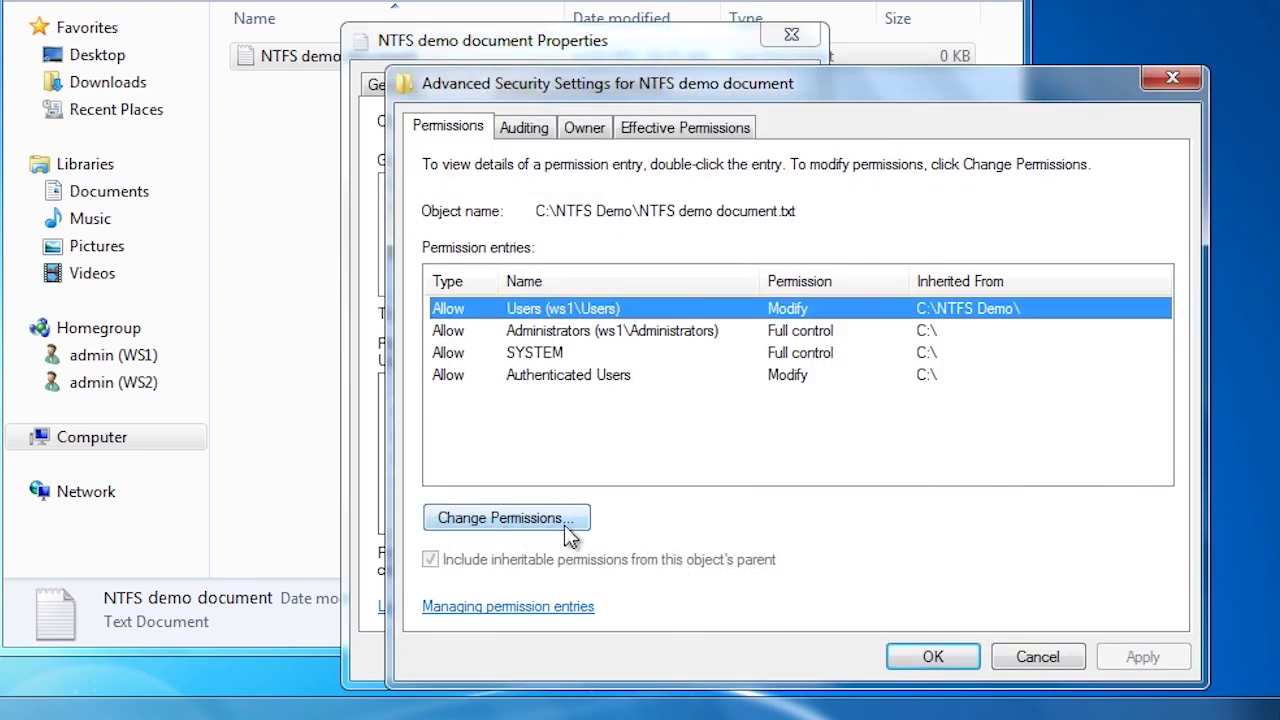
# Turn off inheritable parent permissions for NTFS demo document and remove the inherited entries
pyautogui.click(448, 527)
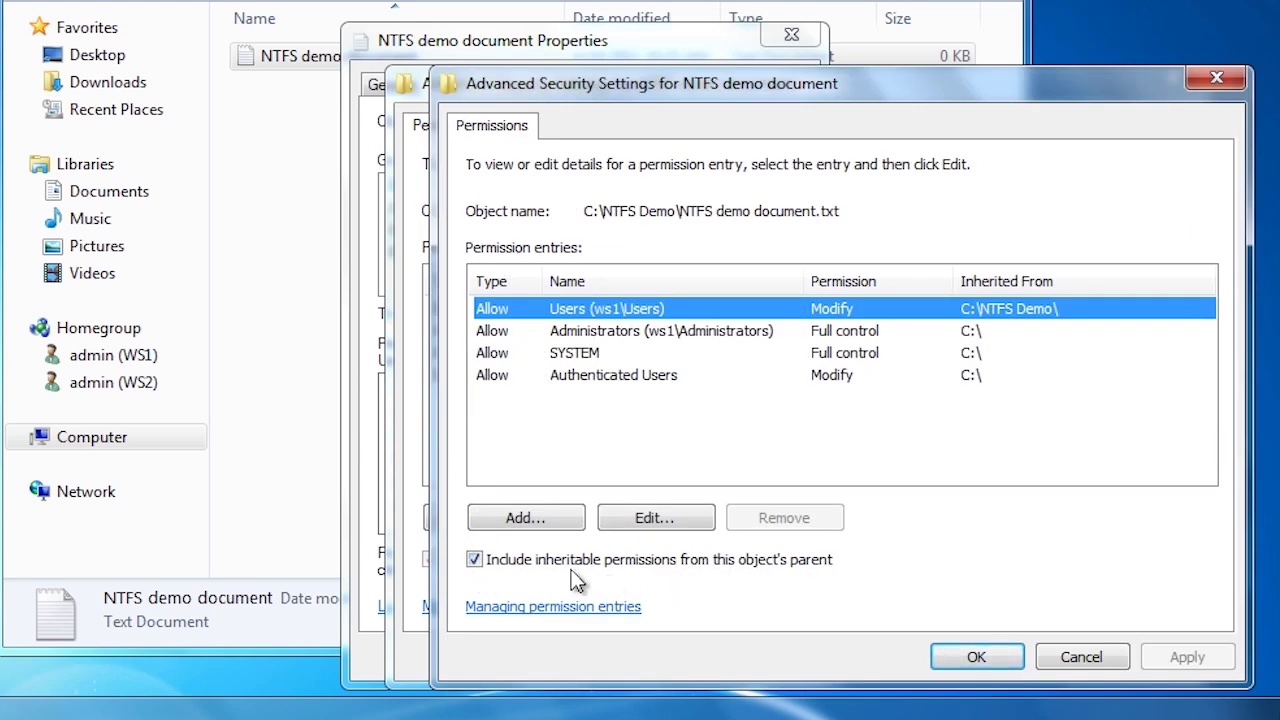
pyautogui.click(472, 568)
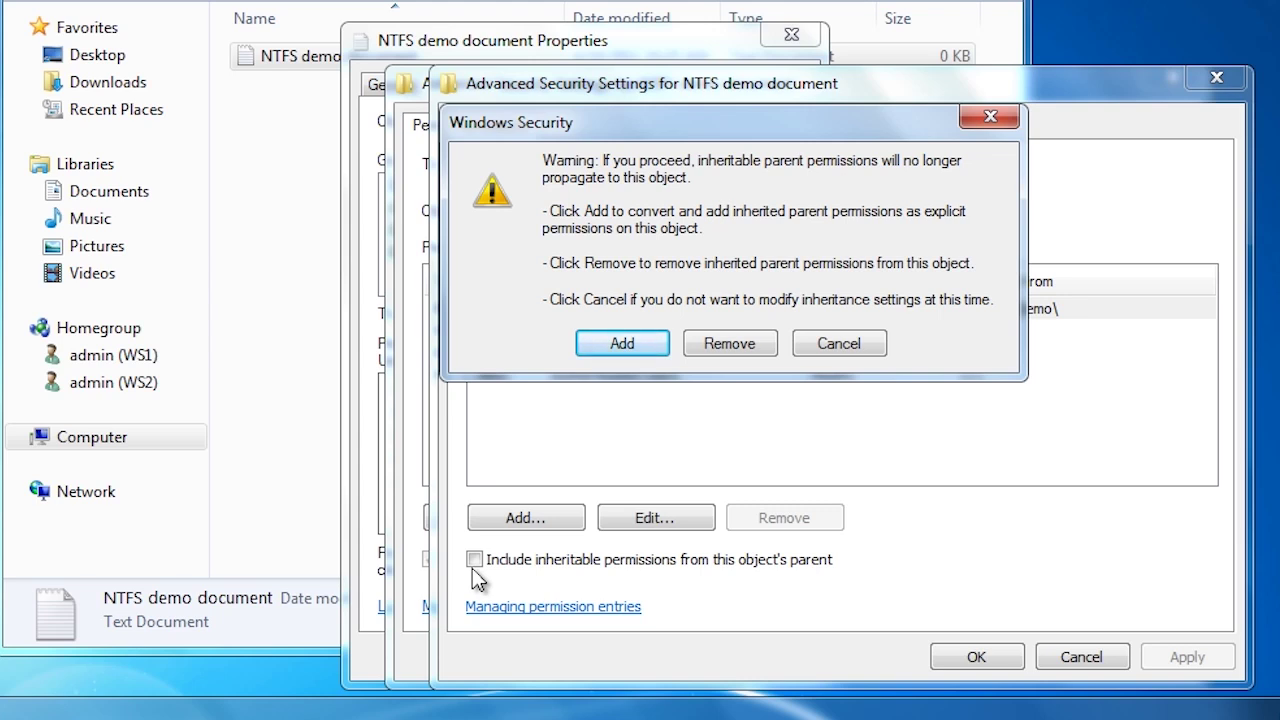
pyautogui.click(690, 347)
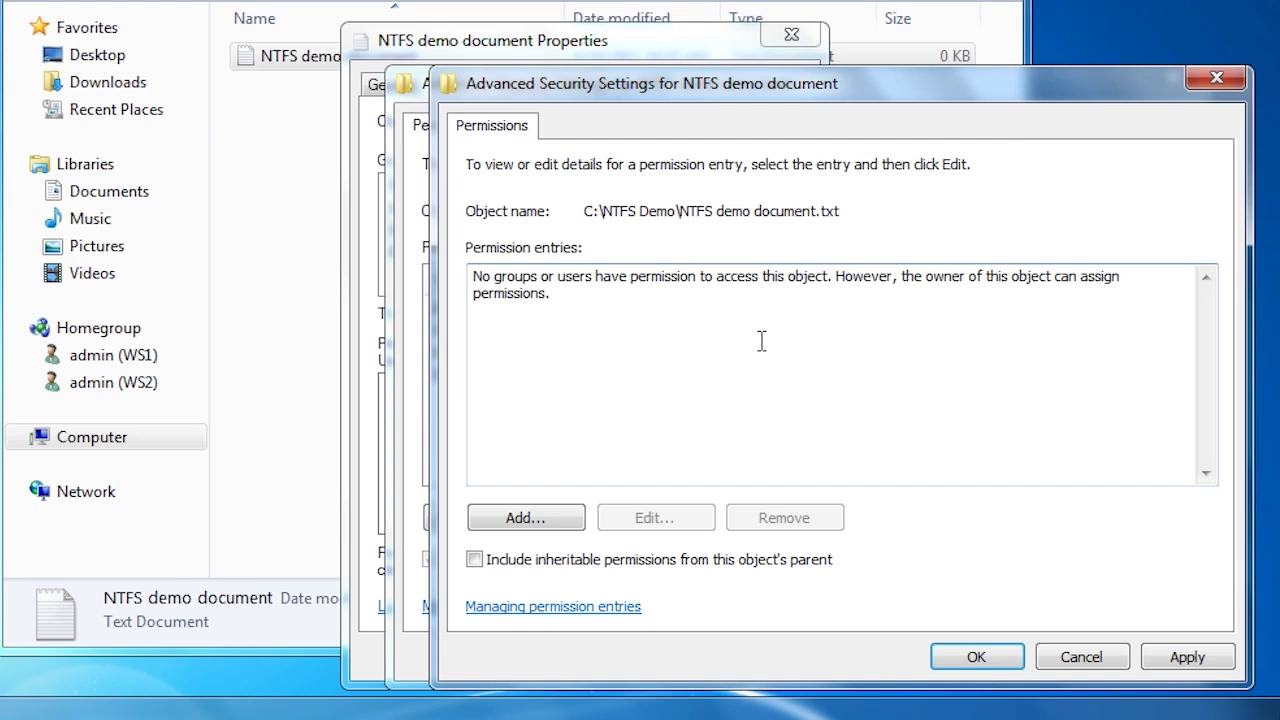
# Confirm the empty permission list for NTFS demo document and close its advanced security settings and properties
pyautogui.click(978, 659)
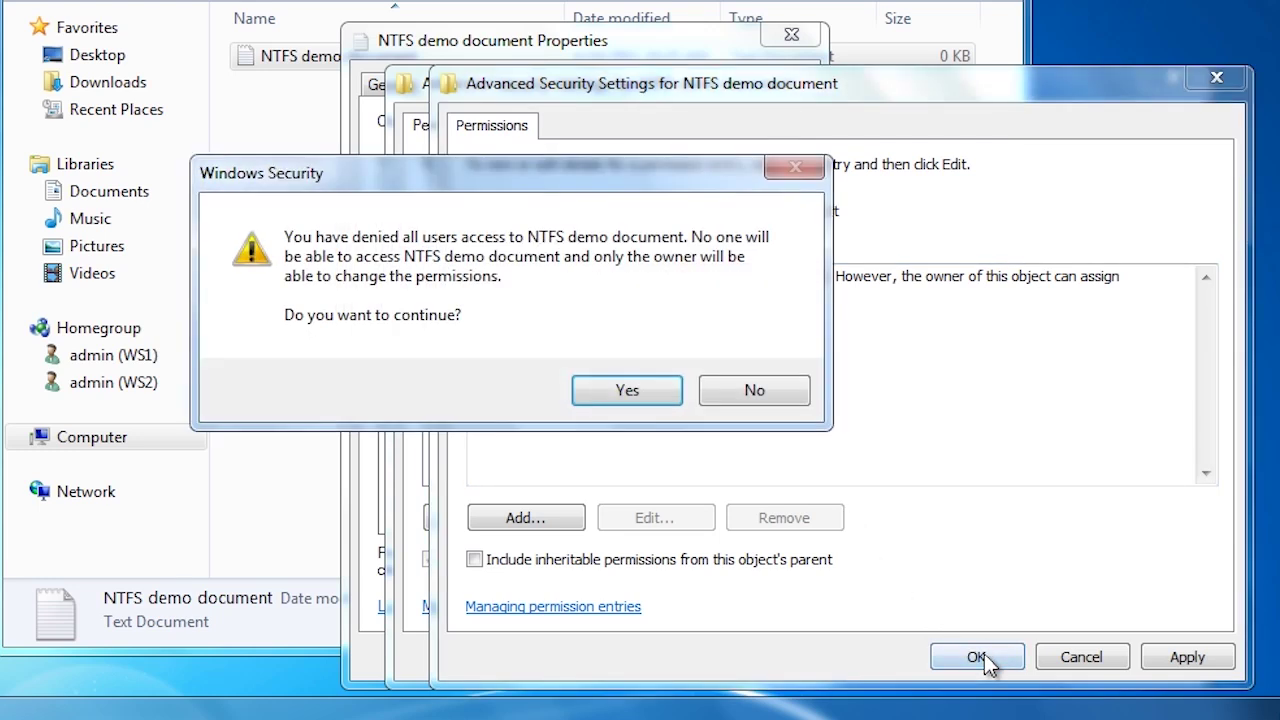
pyautogui.click(640, 399)
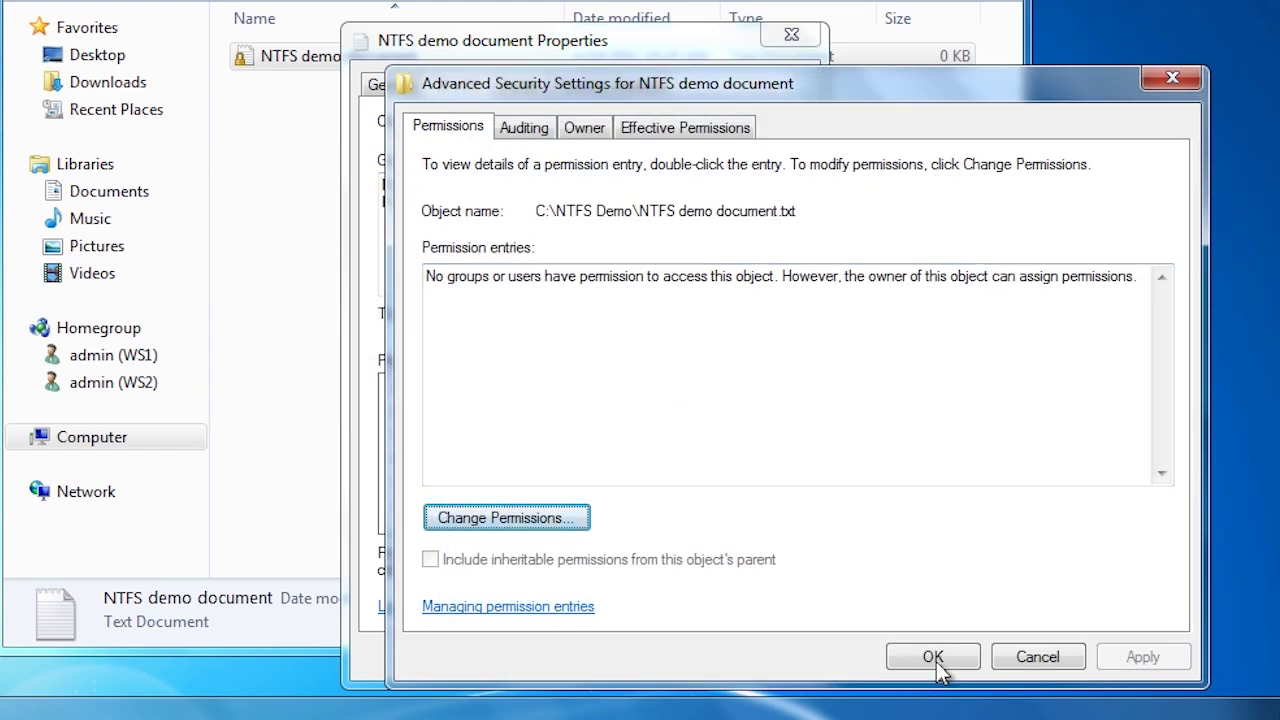
pyautogui.click(942, 660)
pyautogui.click(580, 657)
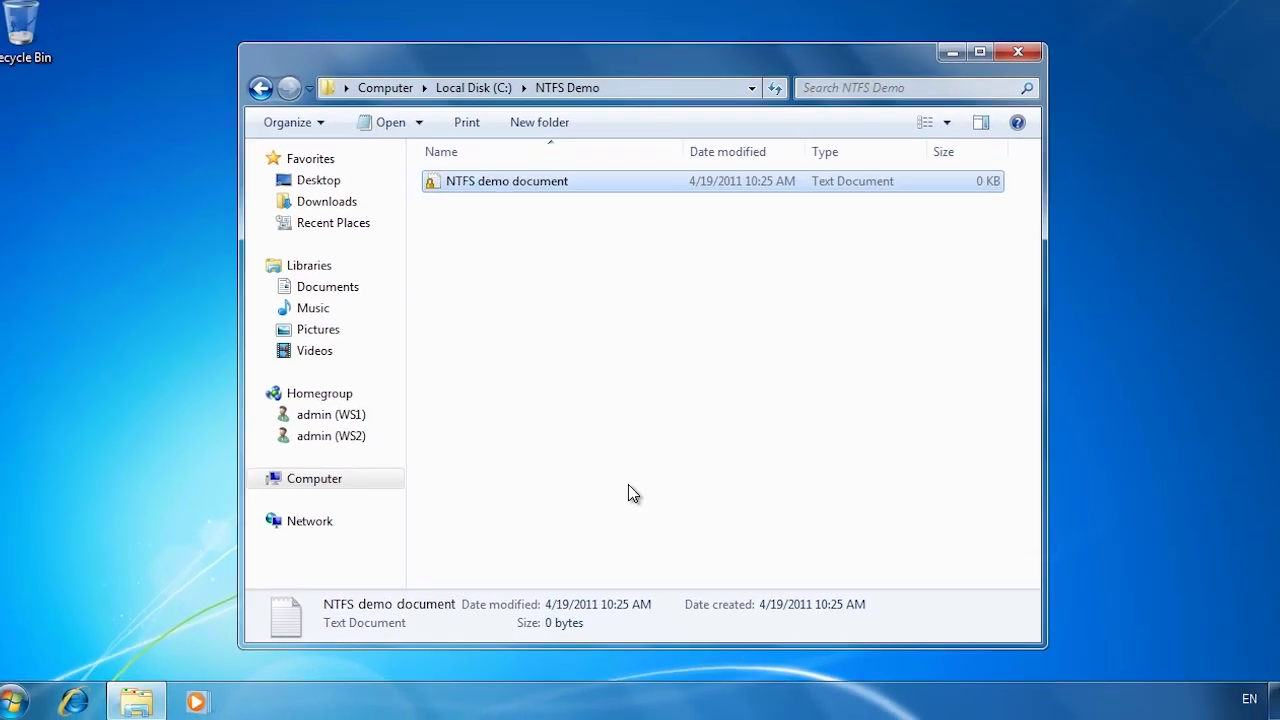
# Try to open NTFS demo document in Notepad to test access, and close Notepad
pyautogui.doubleClick(490, 194)
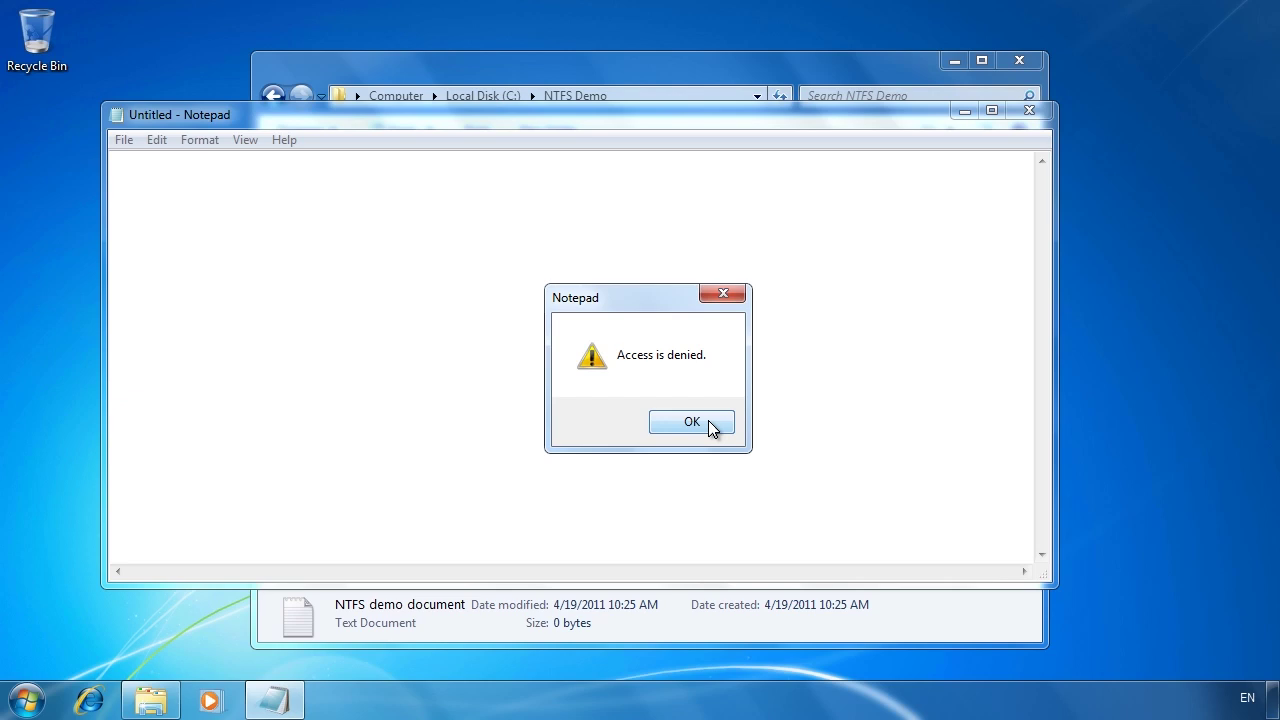
pyautogui.click(708, 421)
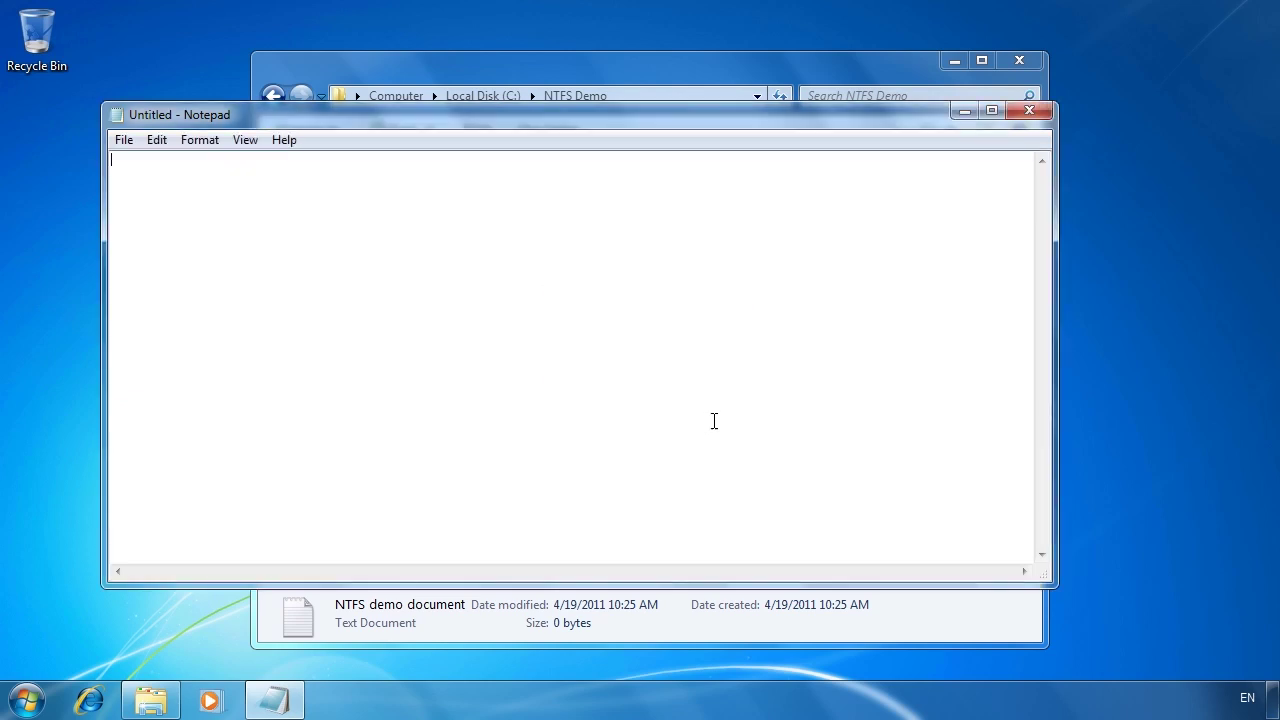
pyautogui.click(1031, 112)
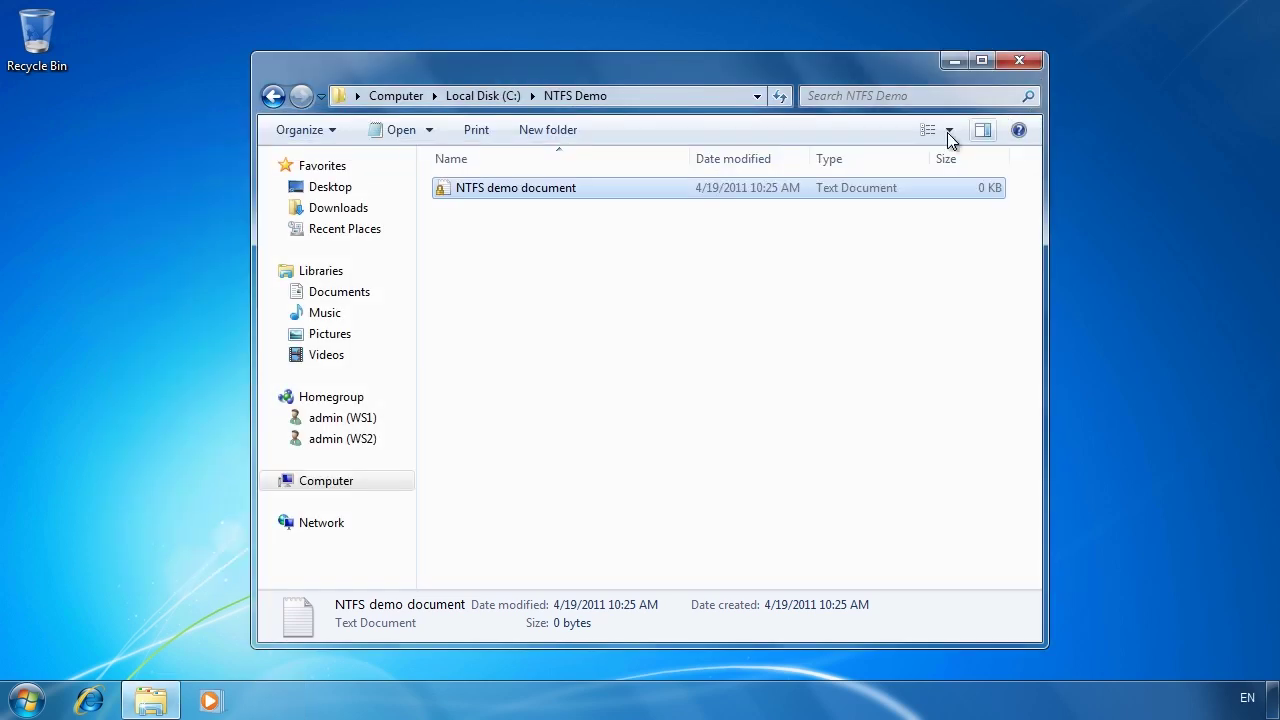
# Add an explicit permission entry to NTFS demo document that denies Everyone Full control, and apply it
pyautogui.rightClick(486, 186)
pyautogui.click(600, 472)
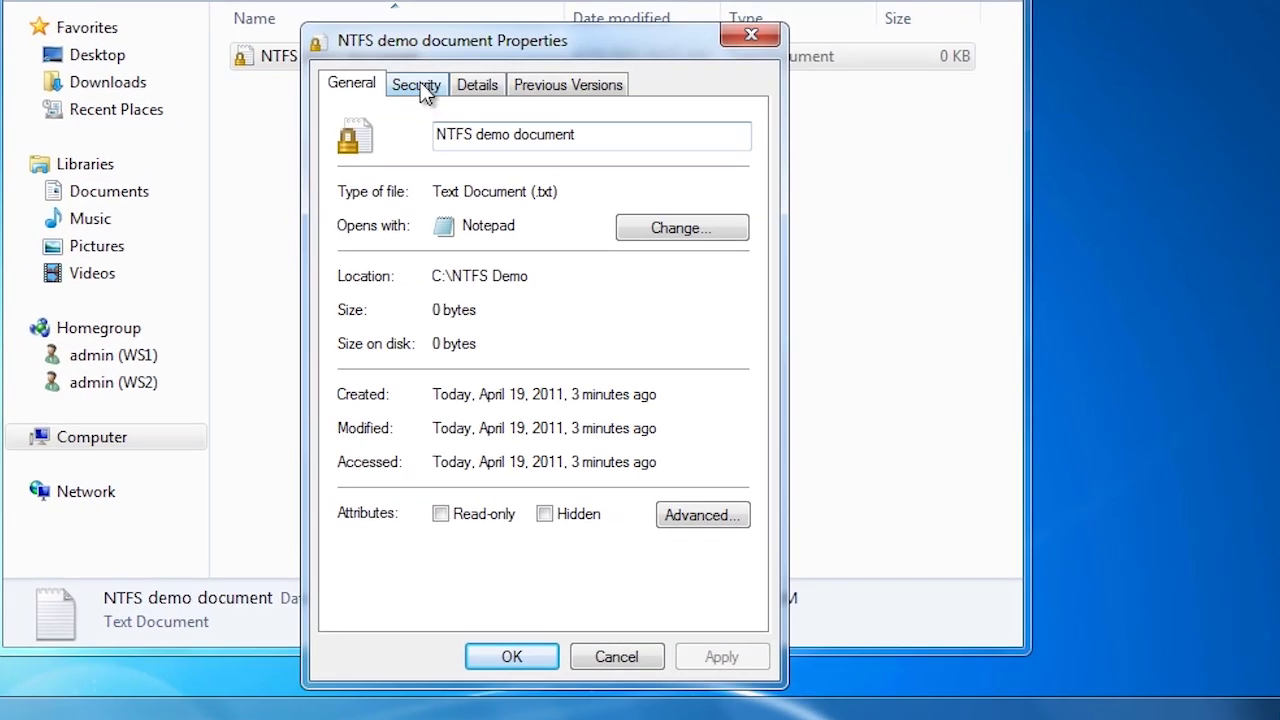
pyautogui.click(422, 90)
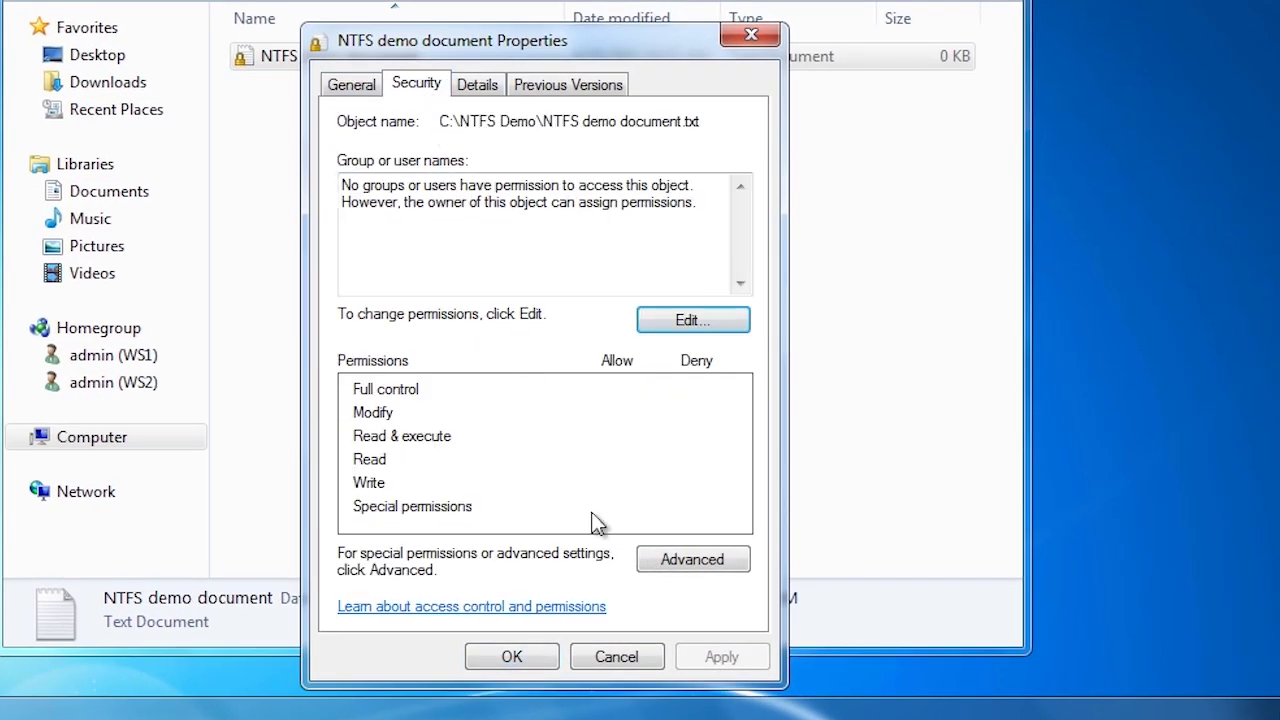
pyautogui.click(736, 566)
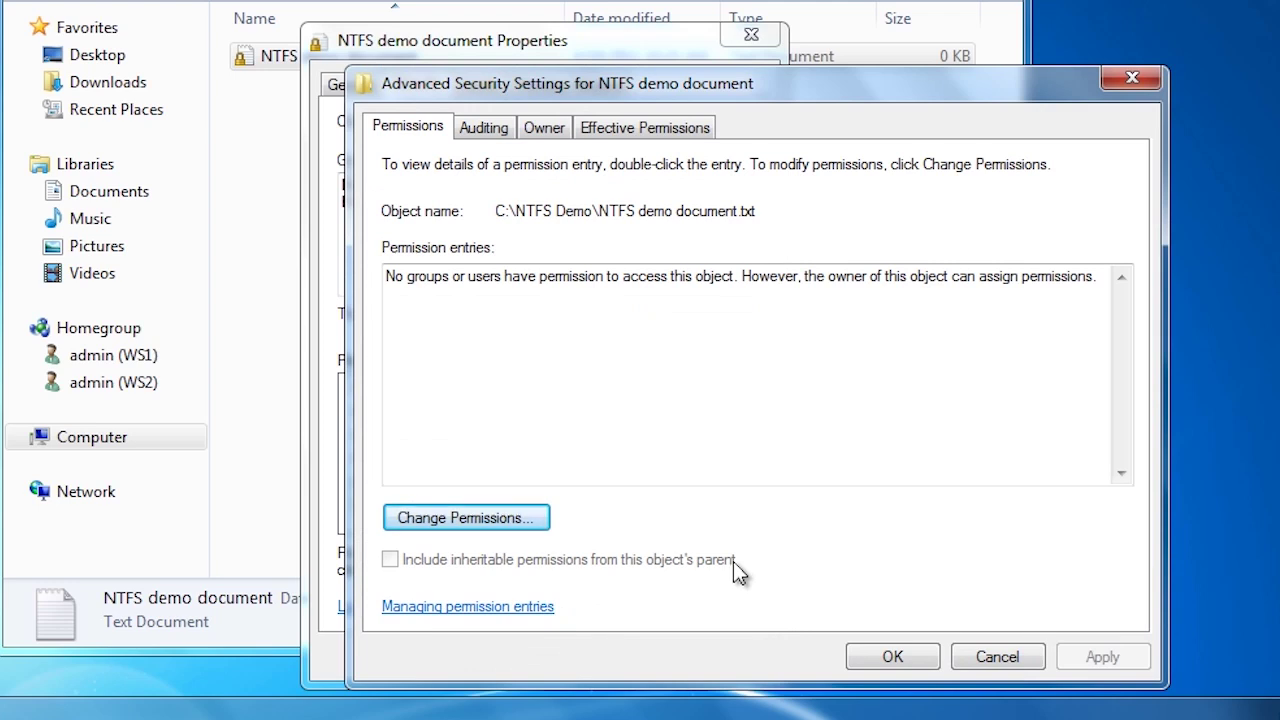
pyautogui.click(507, 518)
pyautogui.click(503, 521)
pyautogui.write('everyone')
pyautogui.press('Return')
pyautogui.click(830, 284)
pyautogui.click(757, 660)
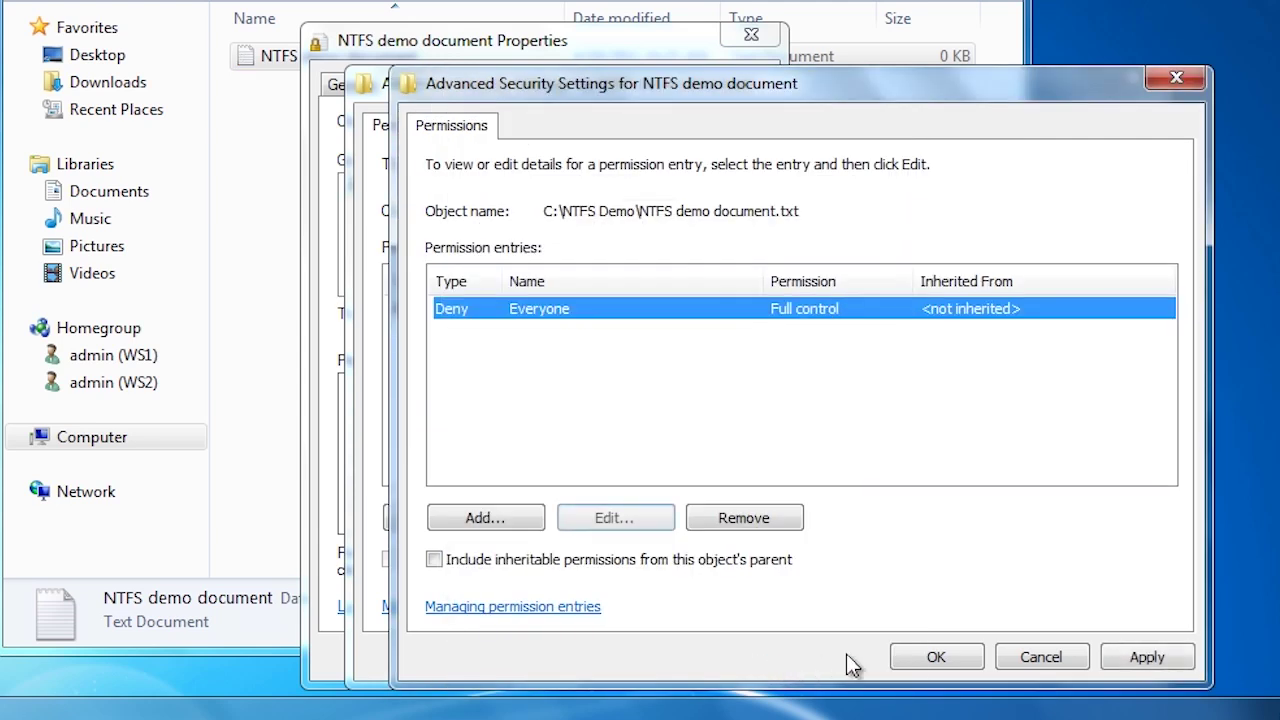
pyautogui.click(930, 656)
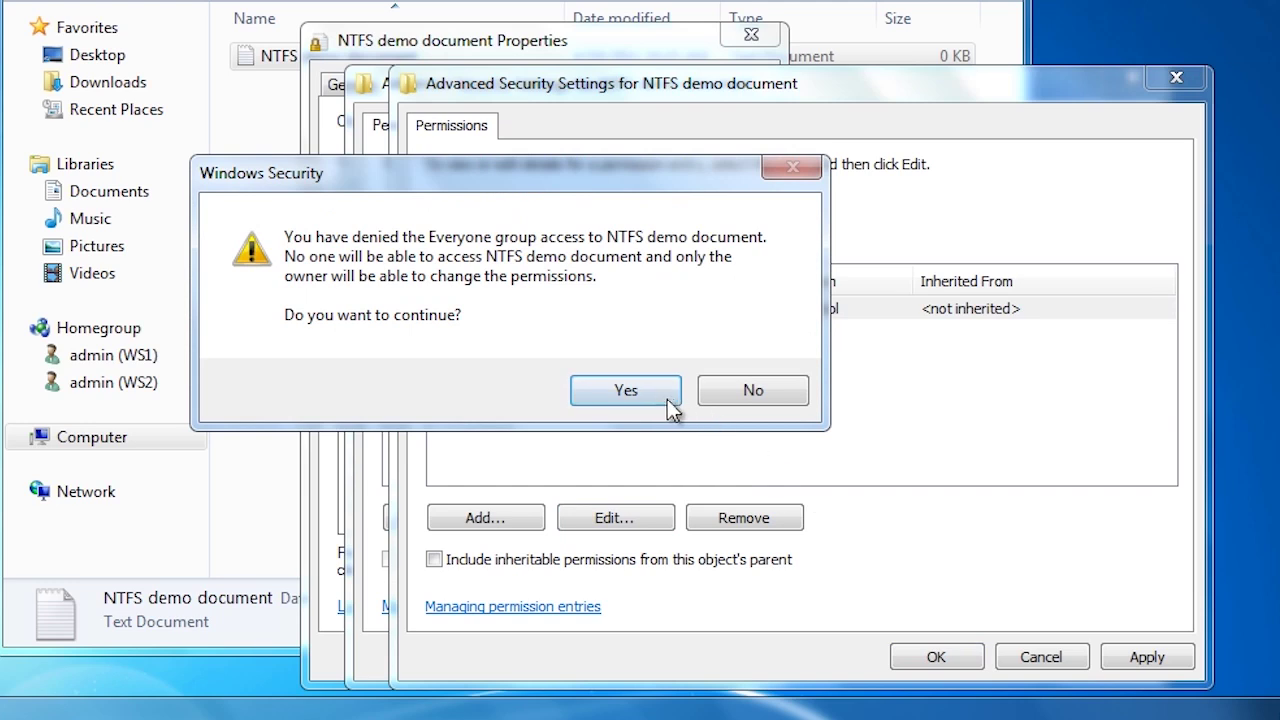
pyautogui.click(655, 396)
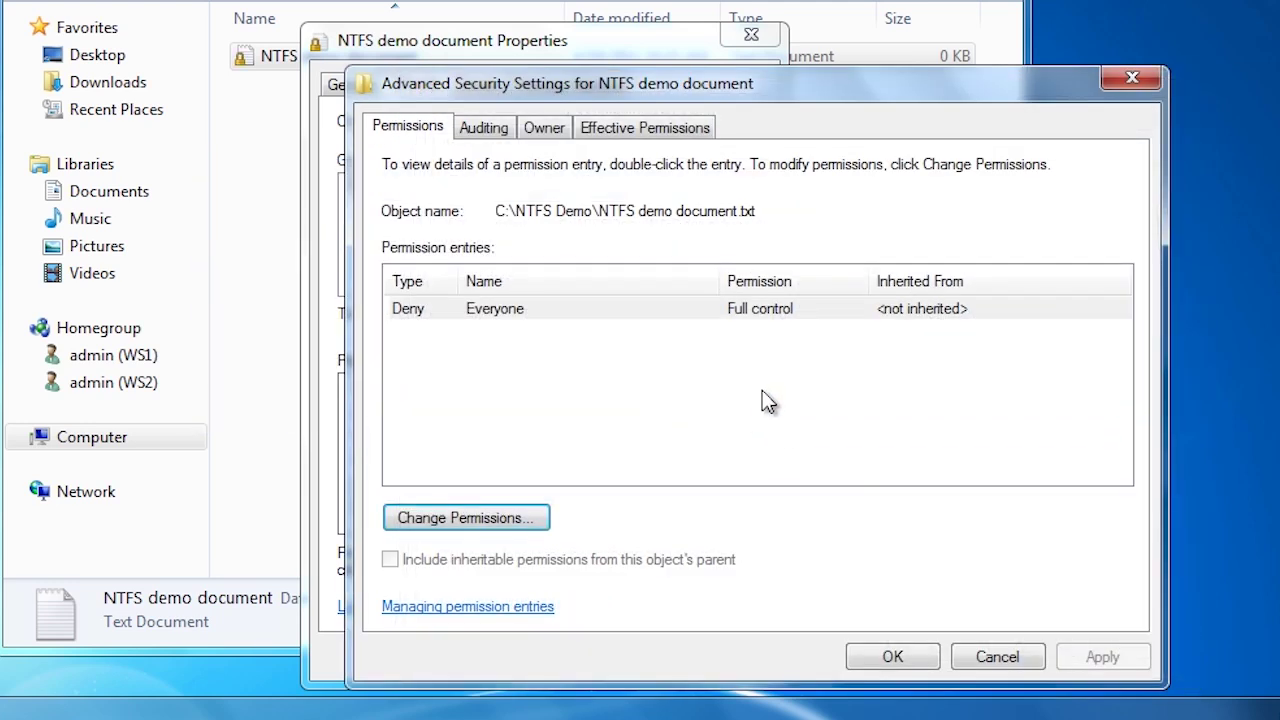
# Change the owner of NTFS demo document to the Administrators group and close the document's properties
pyautogui.click(552, 132)
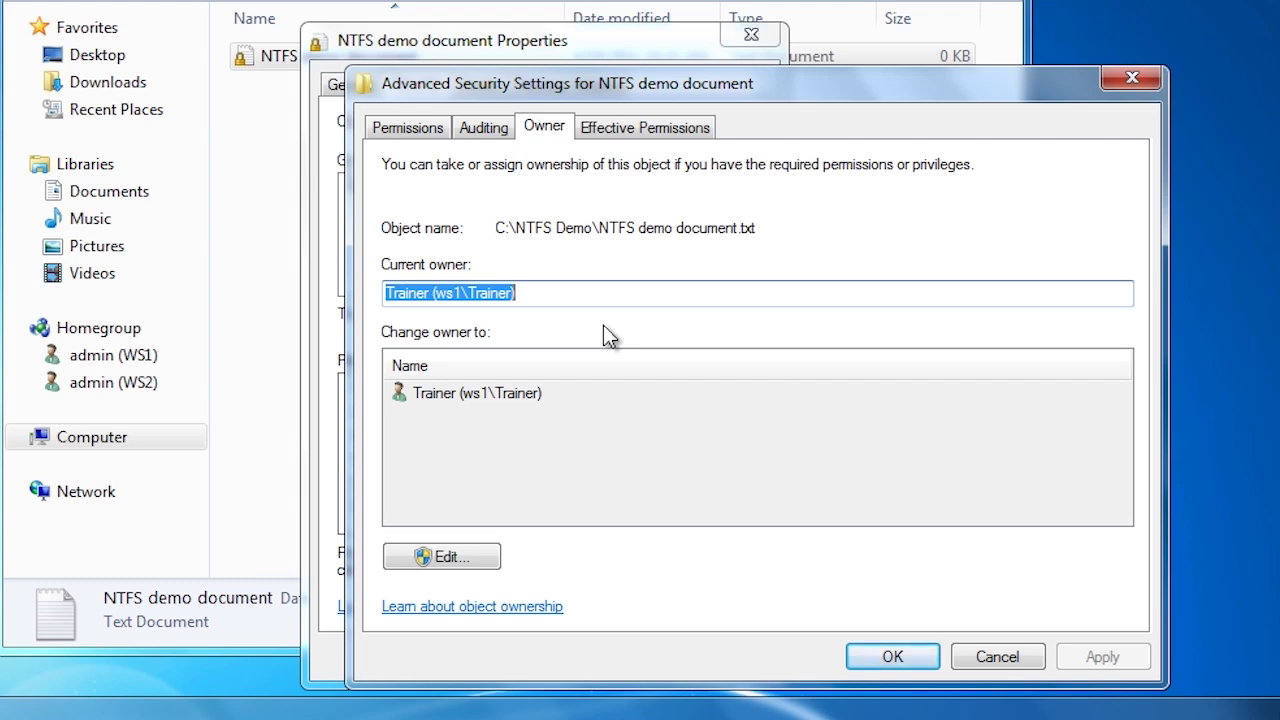
pyautogui.click(478, 560)
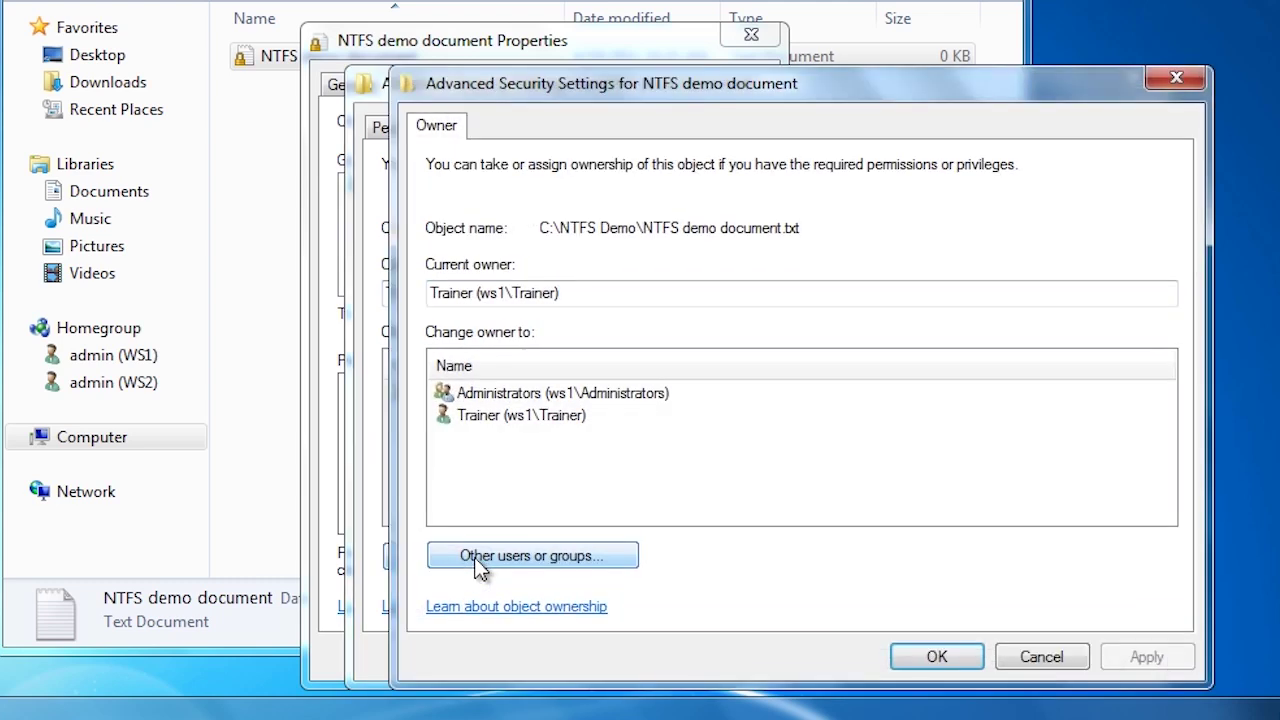
pyautogui.click(522, 418)
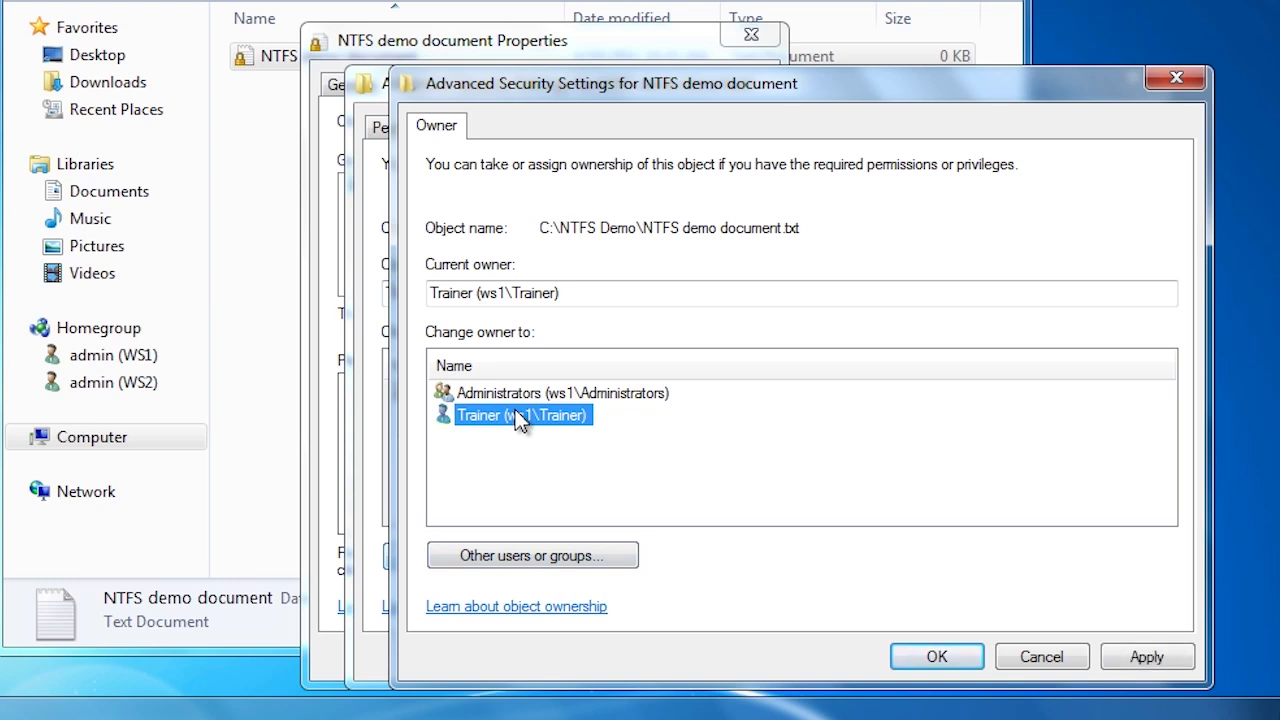
pyautogui.click(517, 397)
pyautogui.click(962, 658)
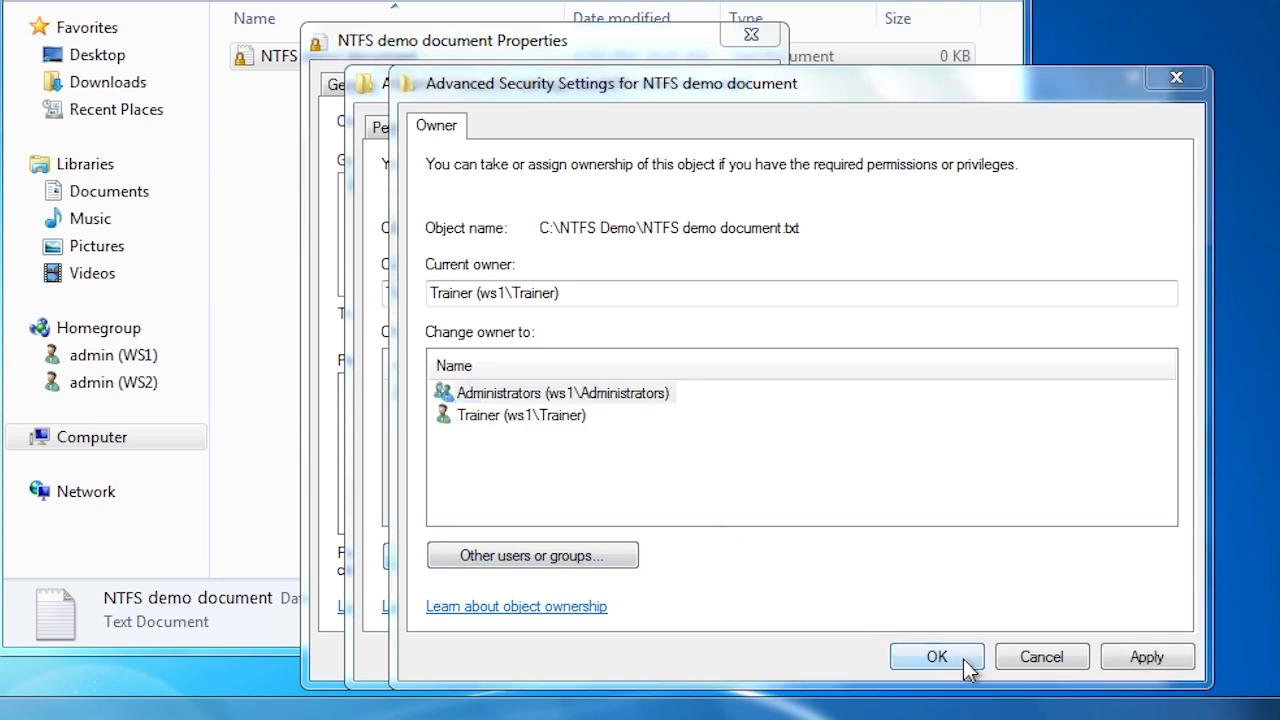
pyautogui.click(750, 378)
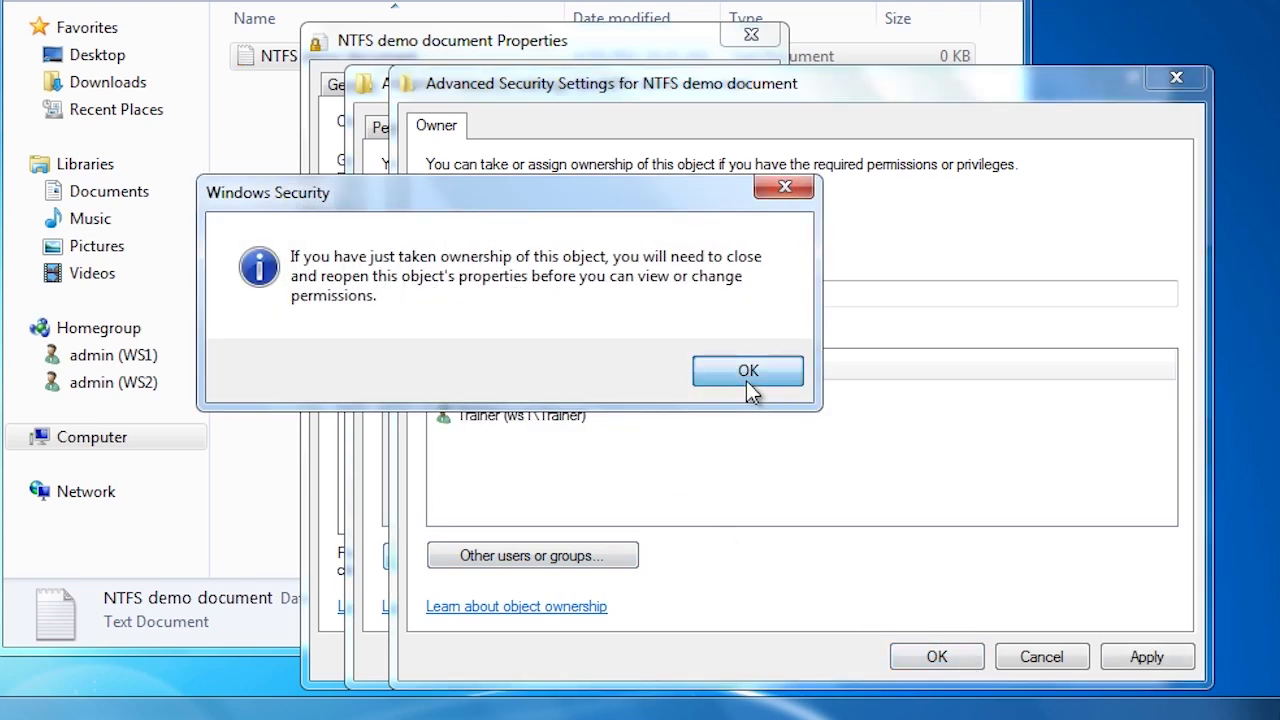
pyautogui.click(893, 657)
pyautogui.click(505, 645)
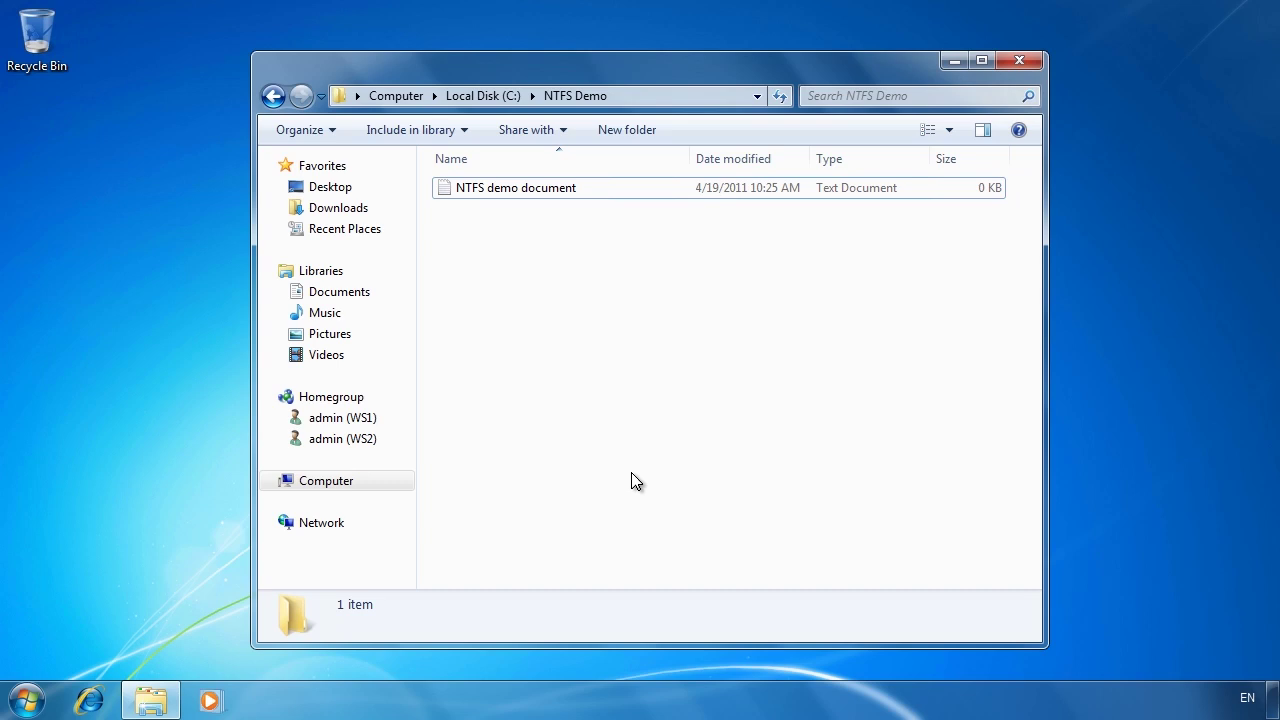
# Try to replace all child object permissions with inheritable permissions from the NTFS Demo folder on the C: drive
pyautogui.click(472, 95)
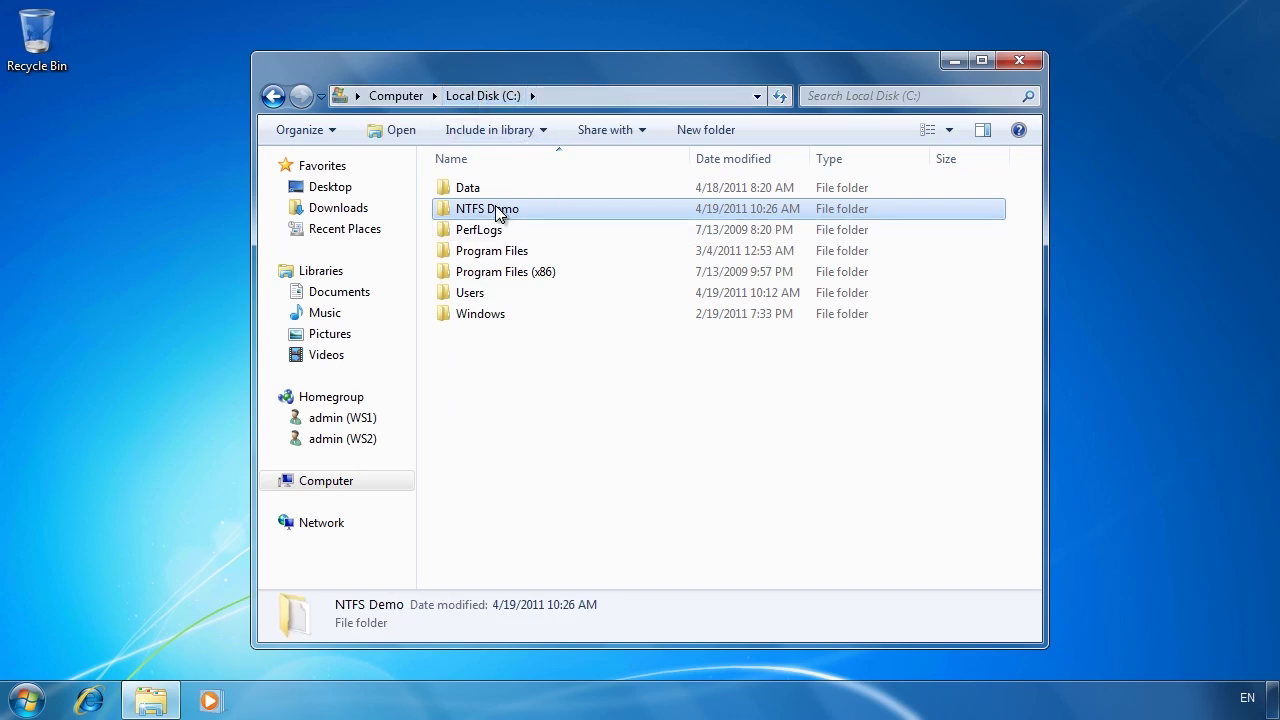
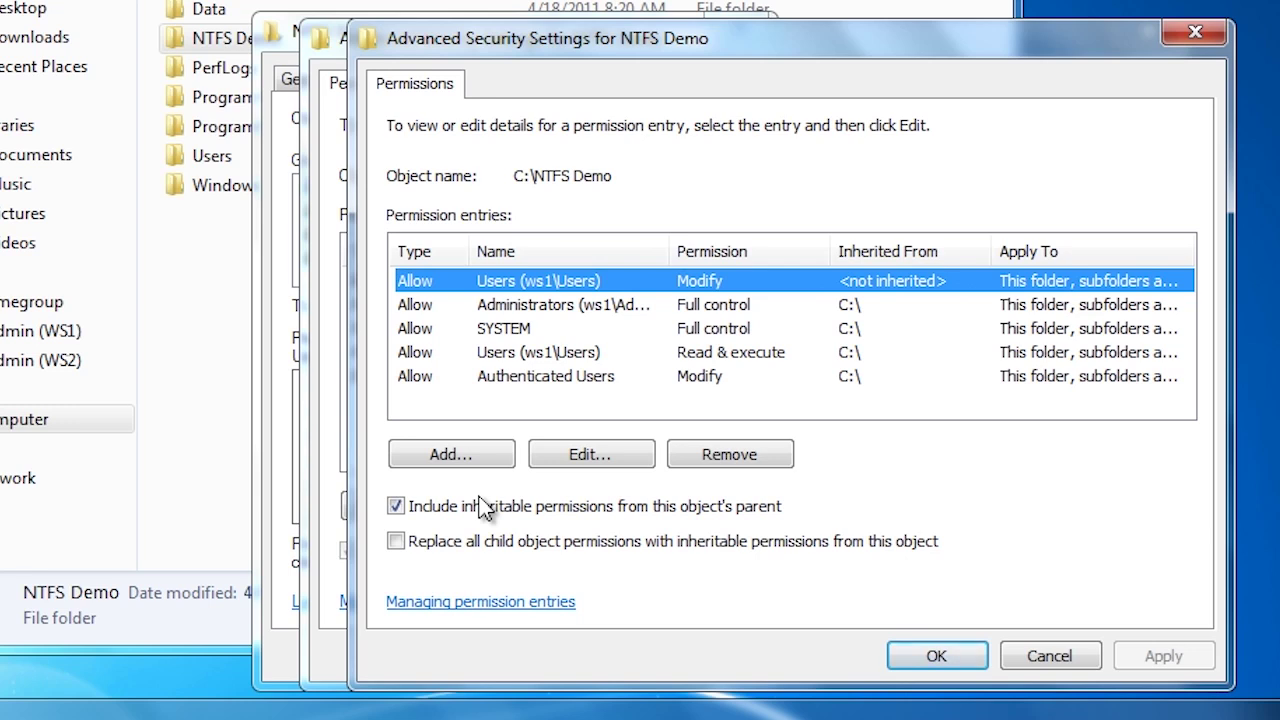
pyautogui.click(397, 544)
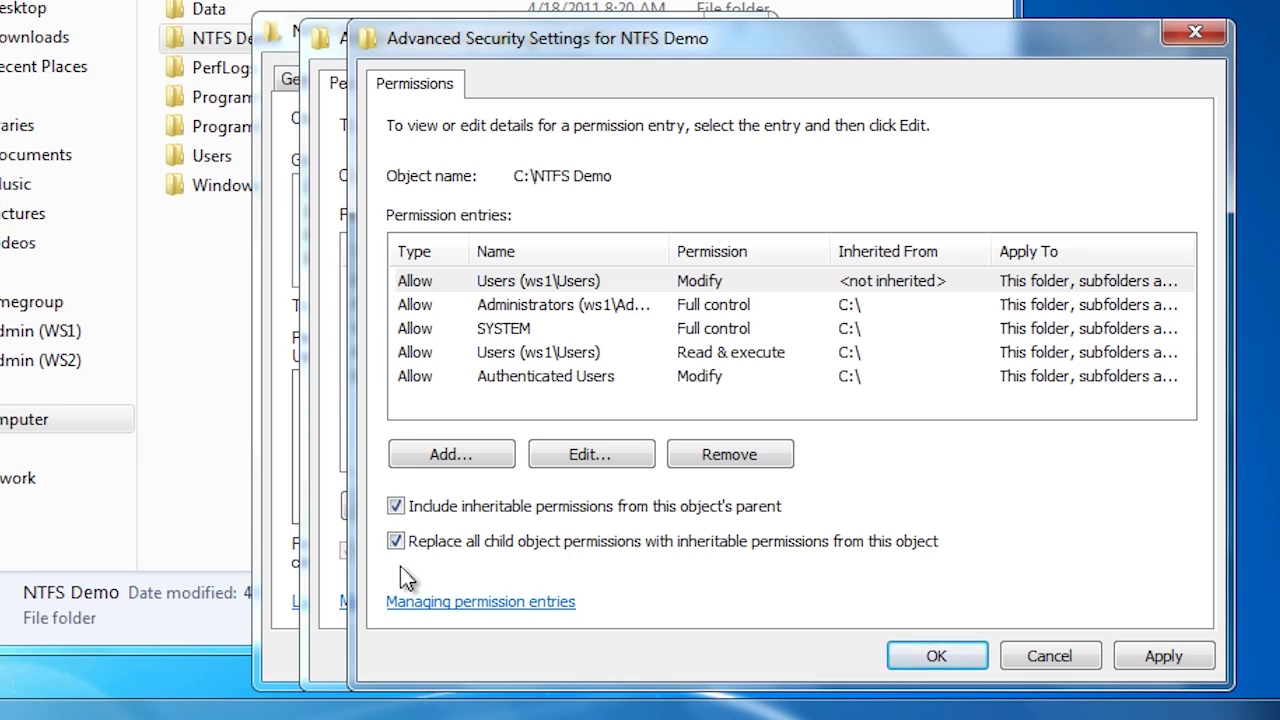
pyautogui.click(944, 662)
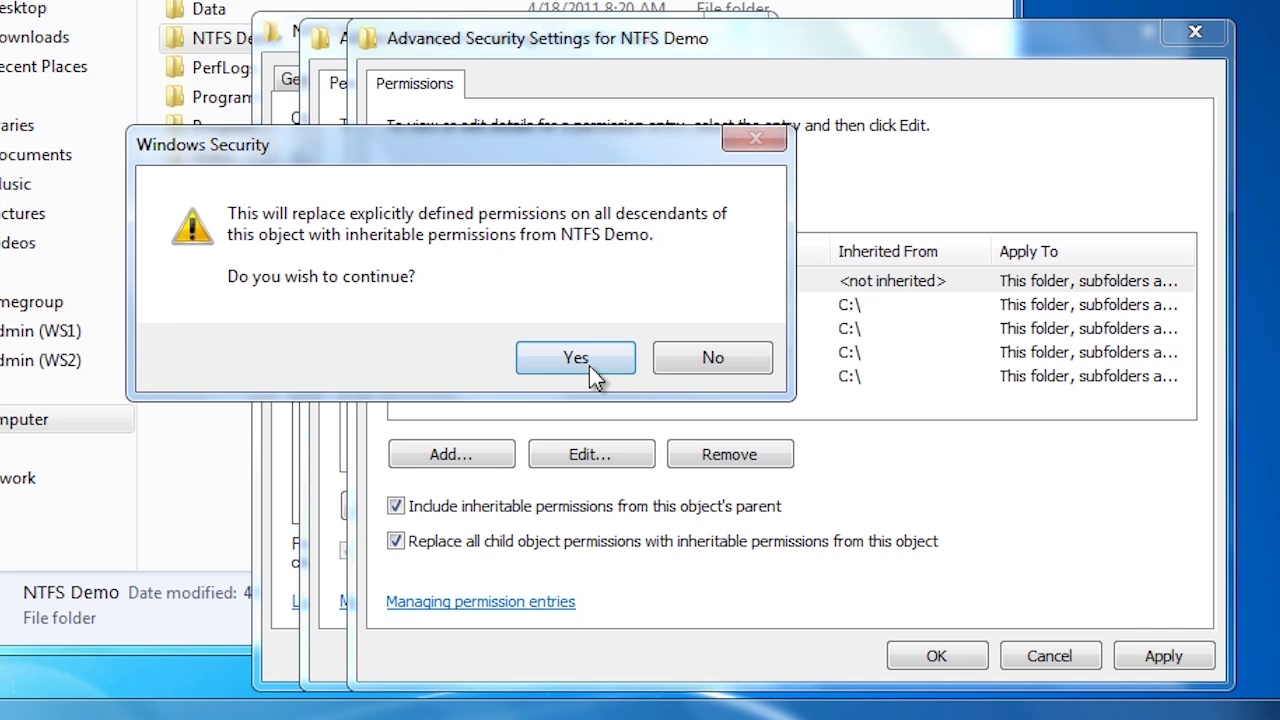
pyautogui.click(589, 365)
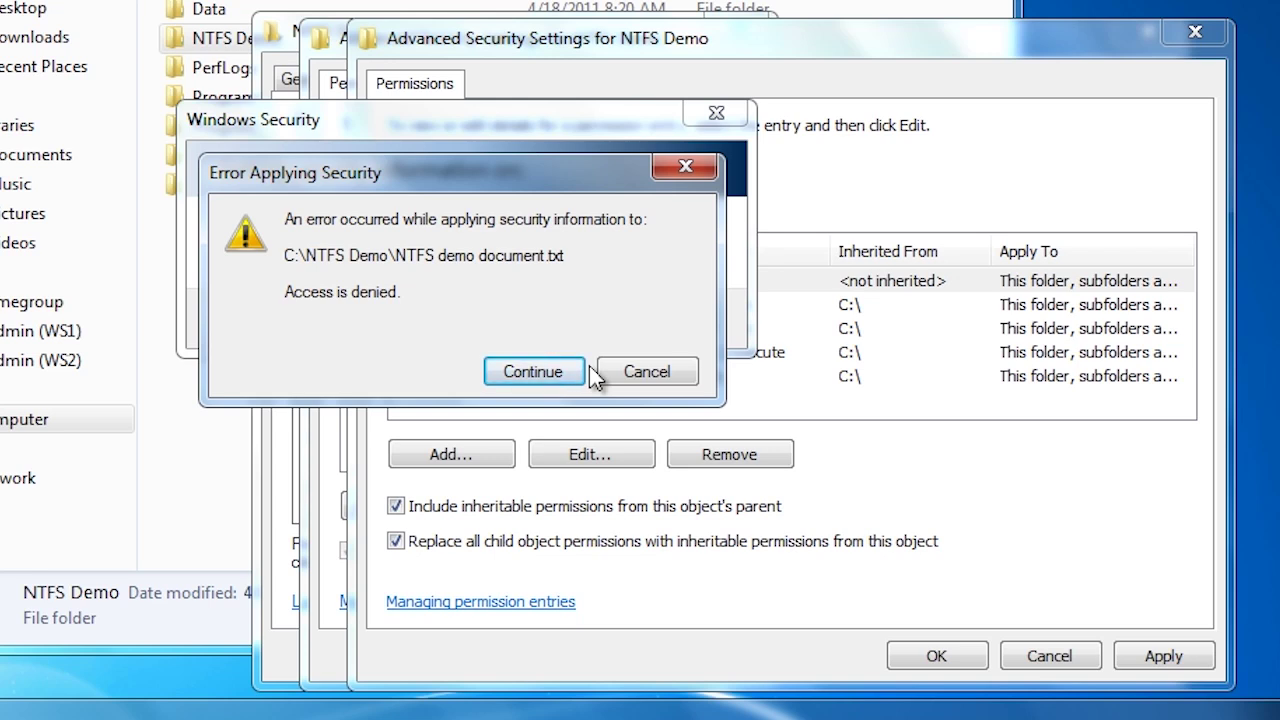
pyautogui.click(523, 372)
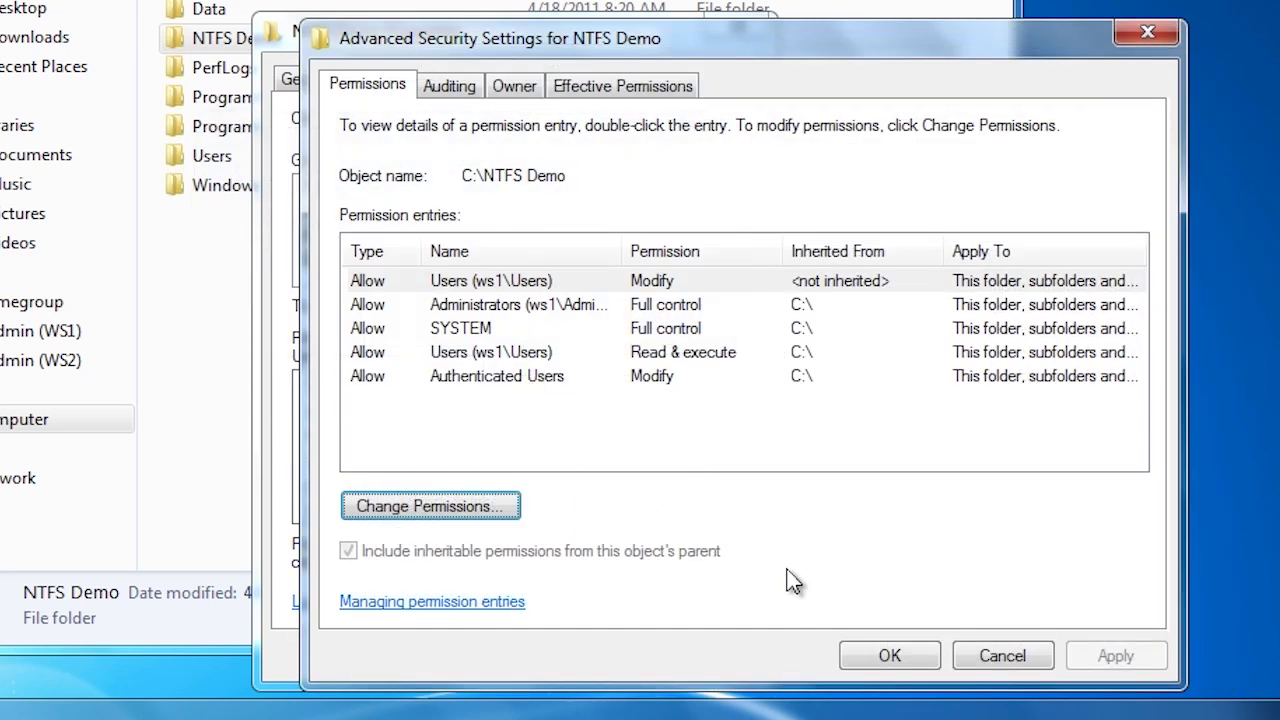
# Apply the NTFS Demo folder's ownership to its contents with the option to replace owner on subcontainers and objects
pyautogui.click(515, 87)
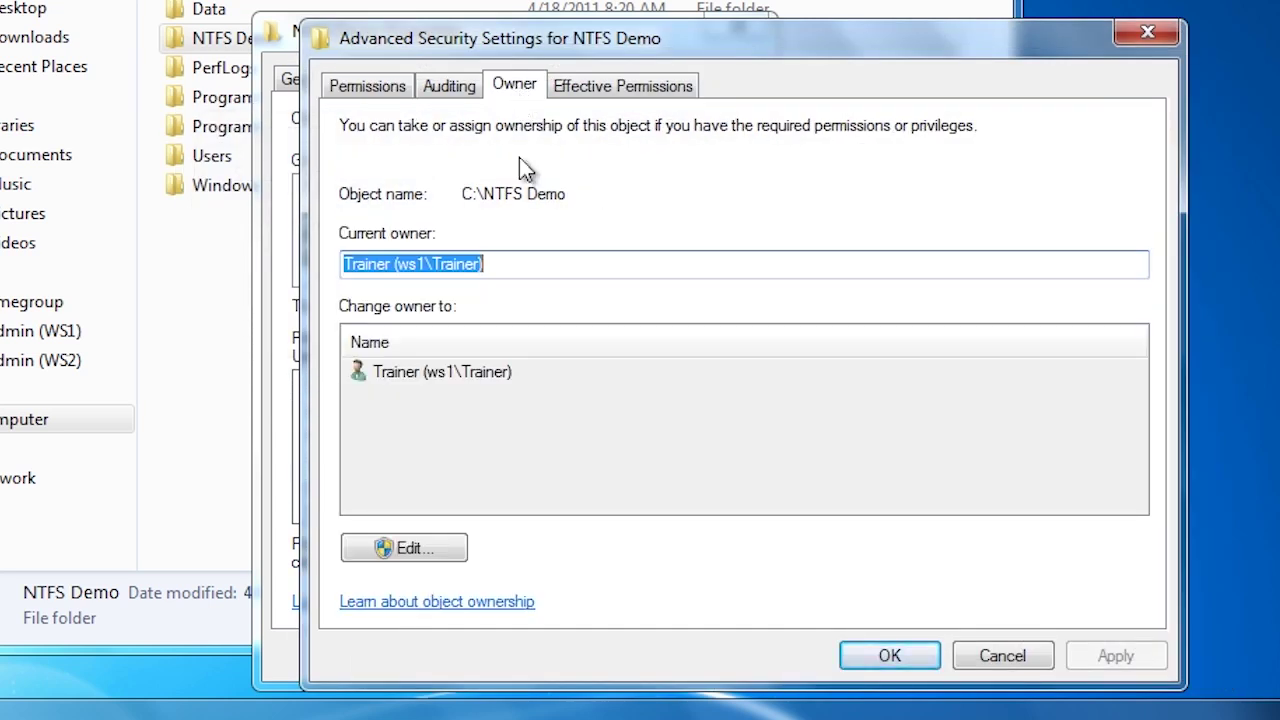
pyautogui.click(414, 550)
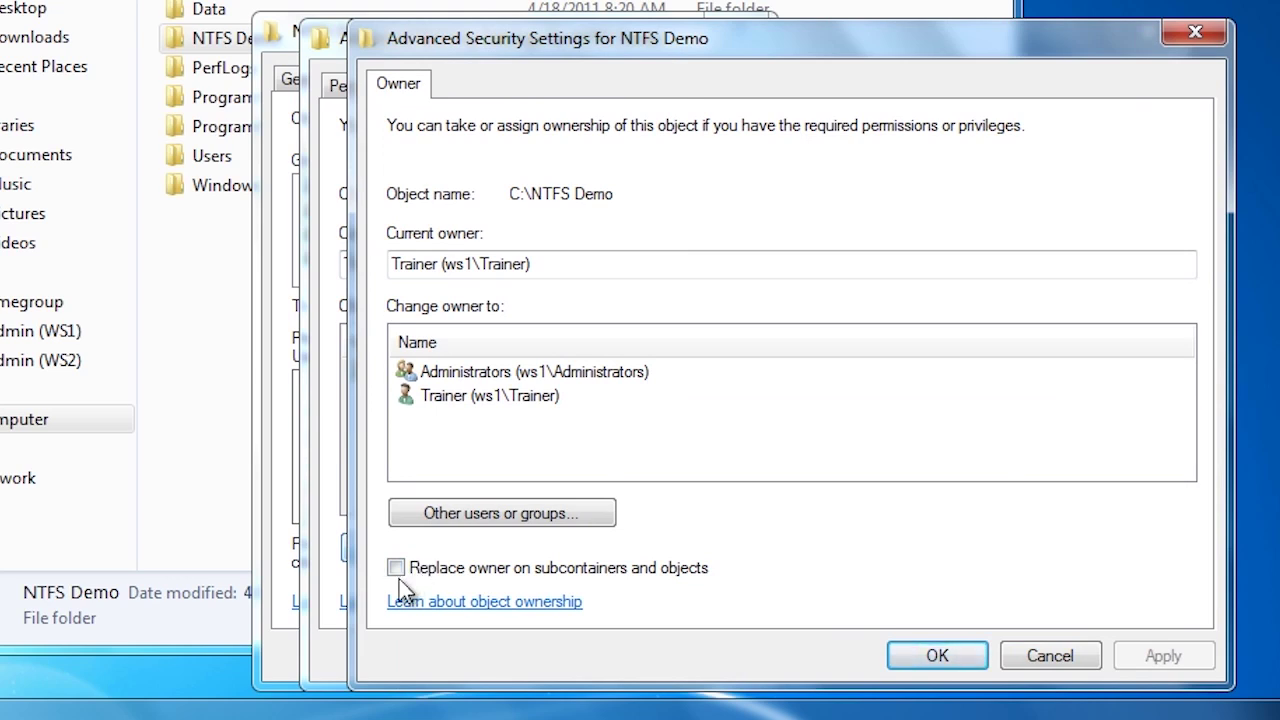
pyautogui.click(398, 571)
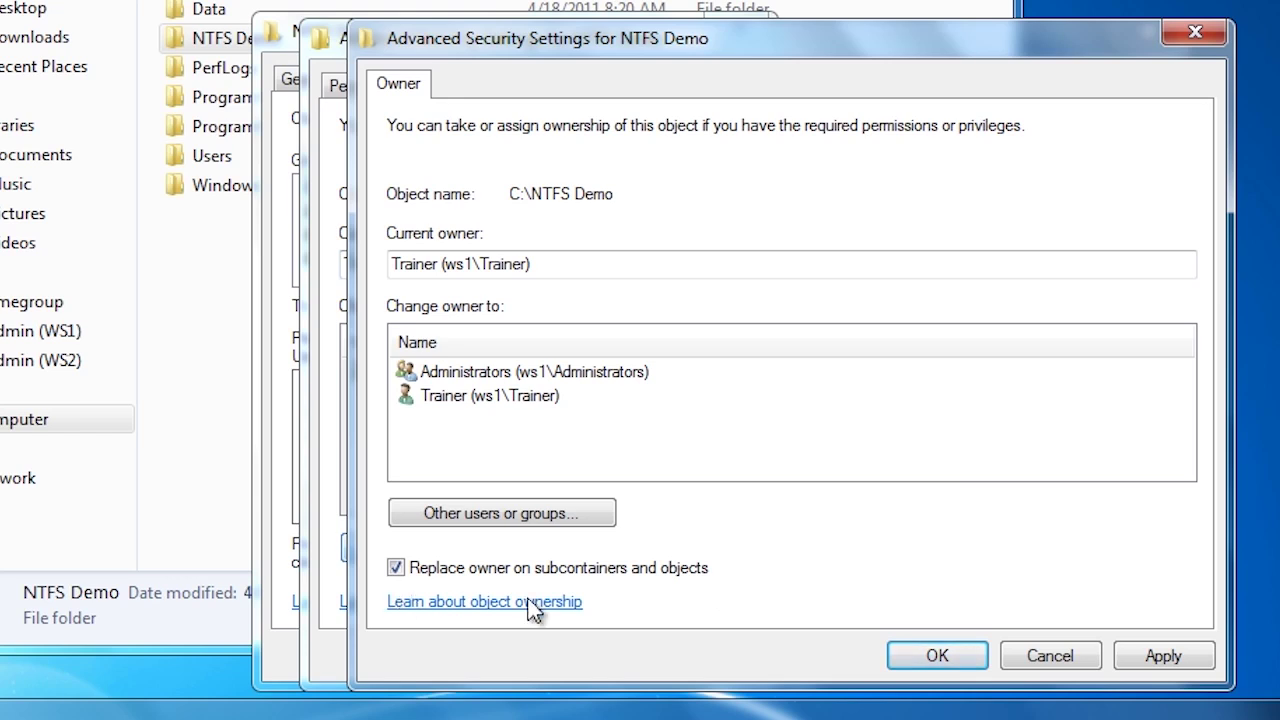
pyautogui.click(940, 658)
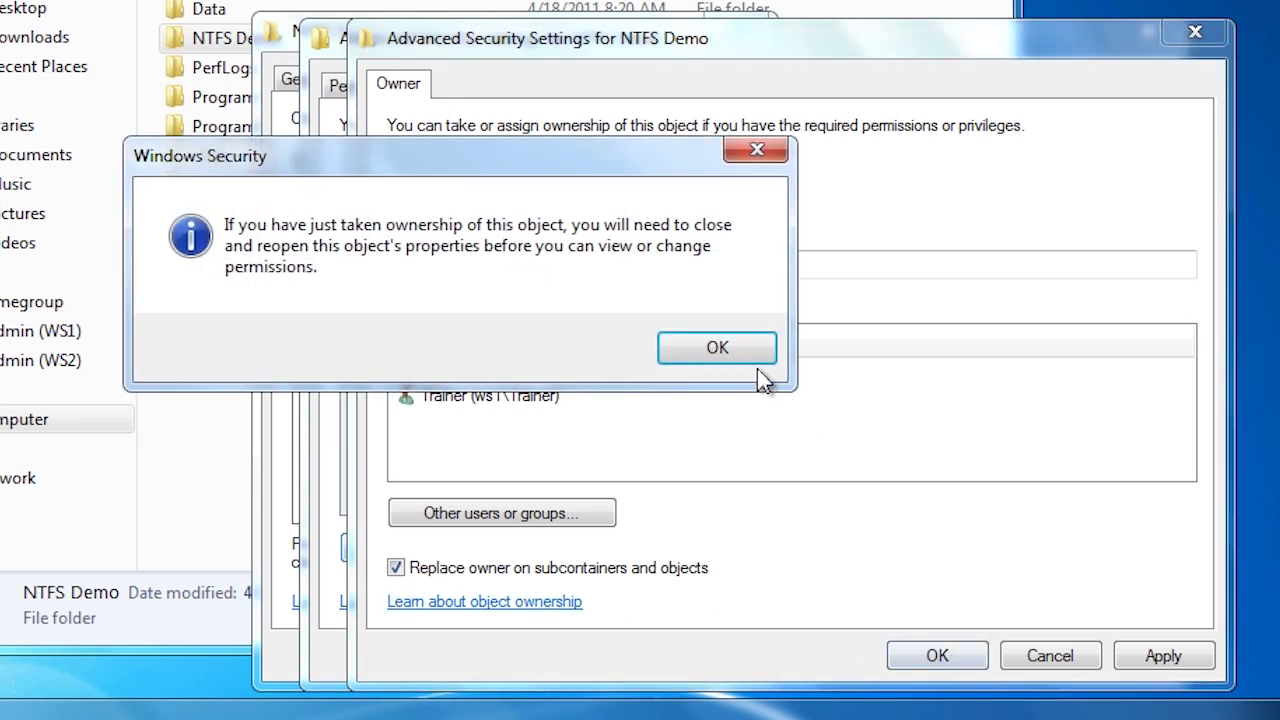
pyautogui.click(750, 362)
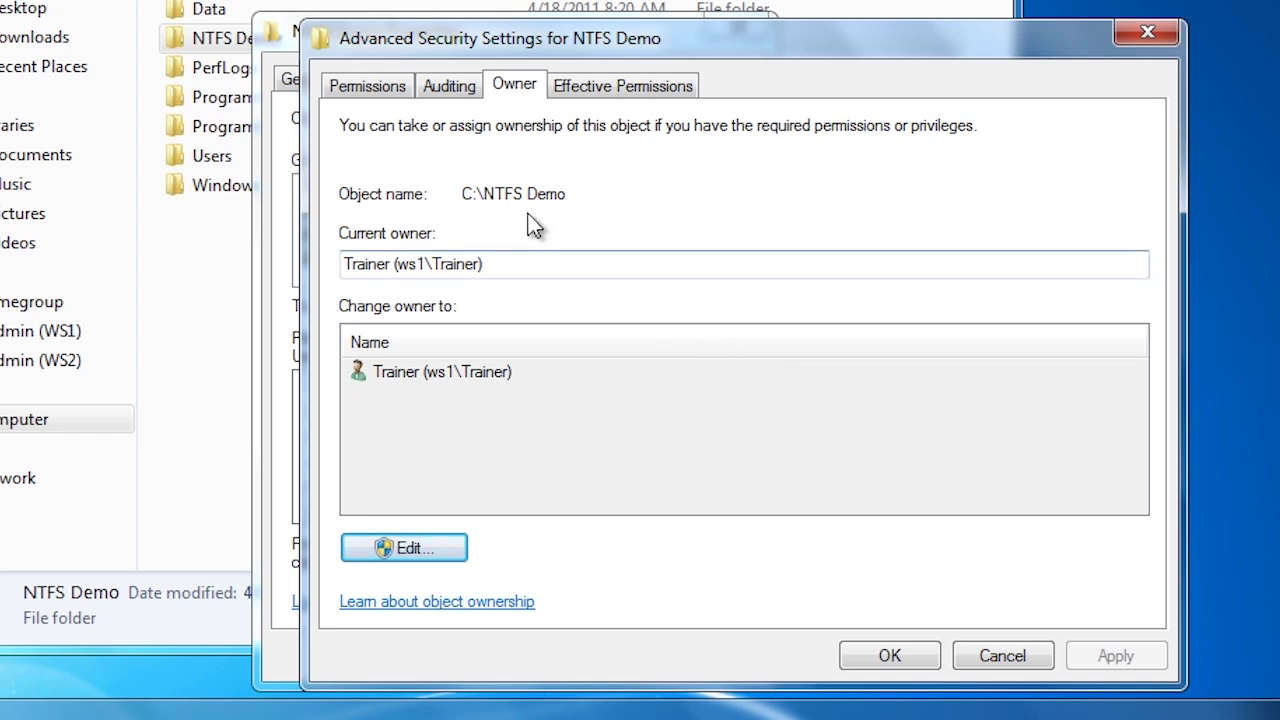
# Replace all child object permissions with inheritable permissions from NTFS Demo and close the folder's properties
pyautogui.click(368, 88)
pyautogui.click(426, 500)
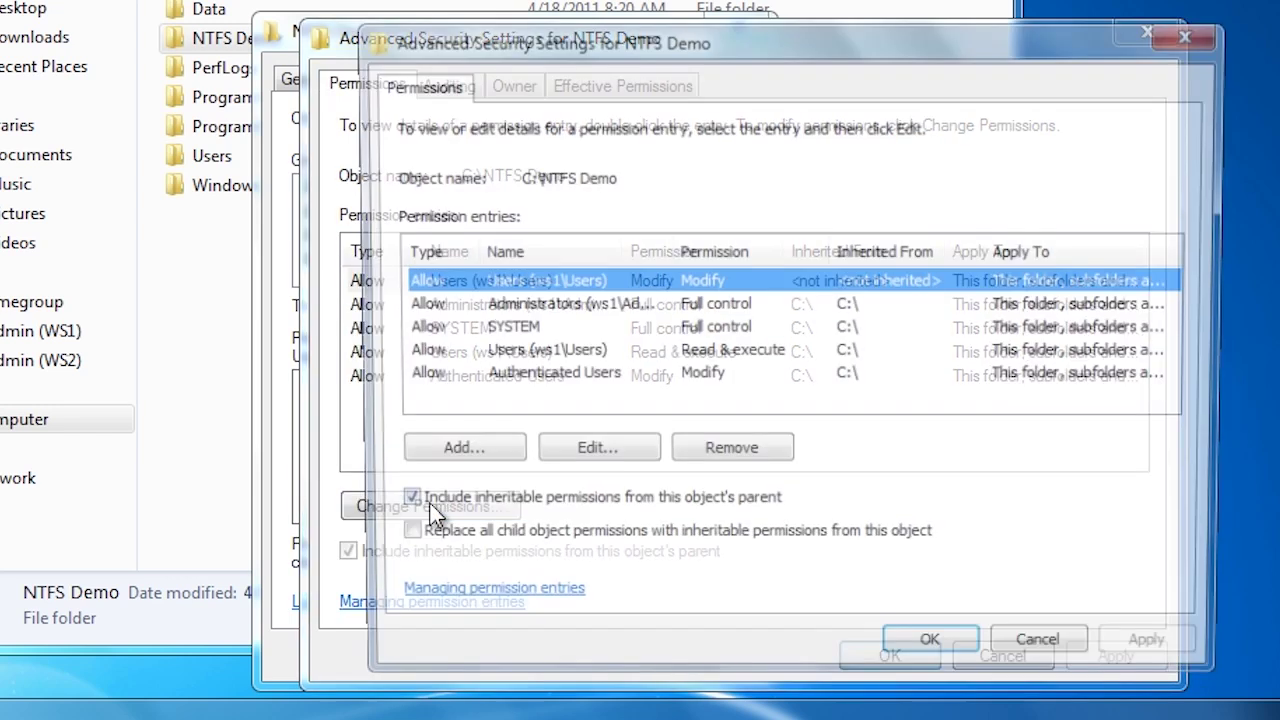
pyautogui.click(396, 542)
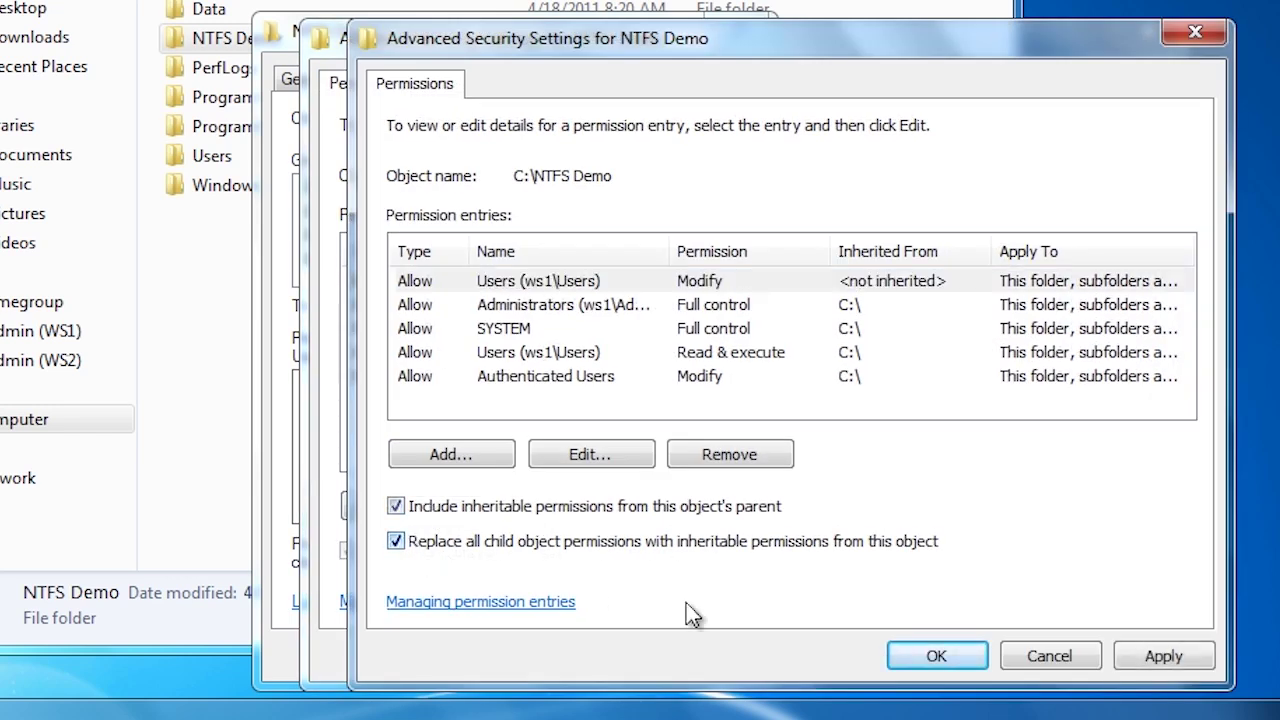
pyautogui.click(928, 656)
pyautogui.click(576, 358)
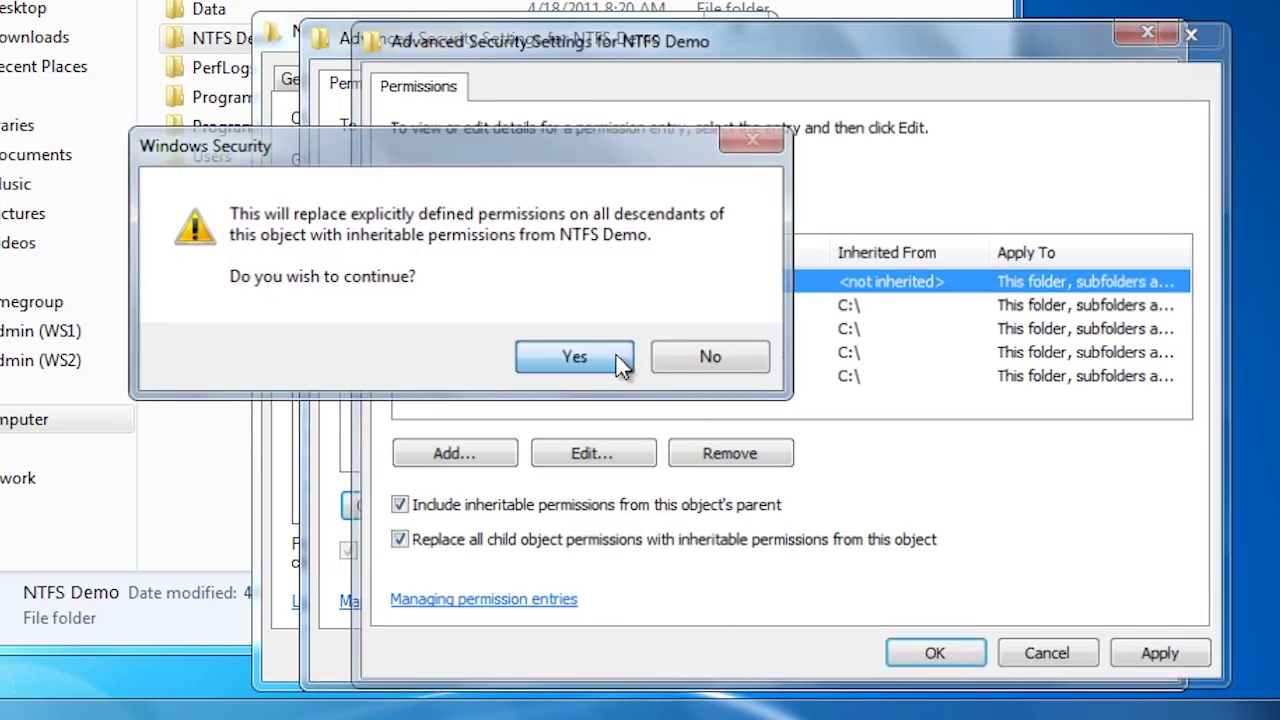
pyautogui.click(889, 654)
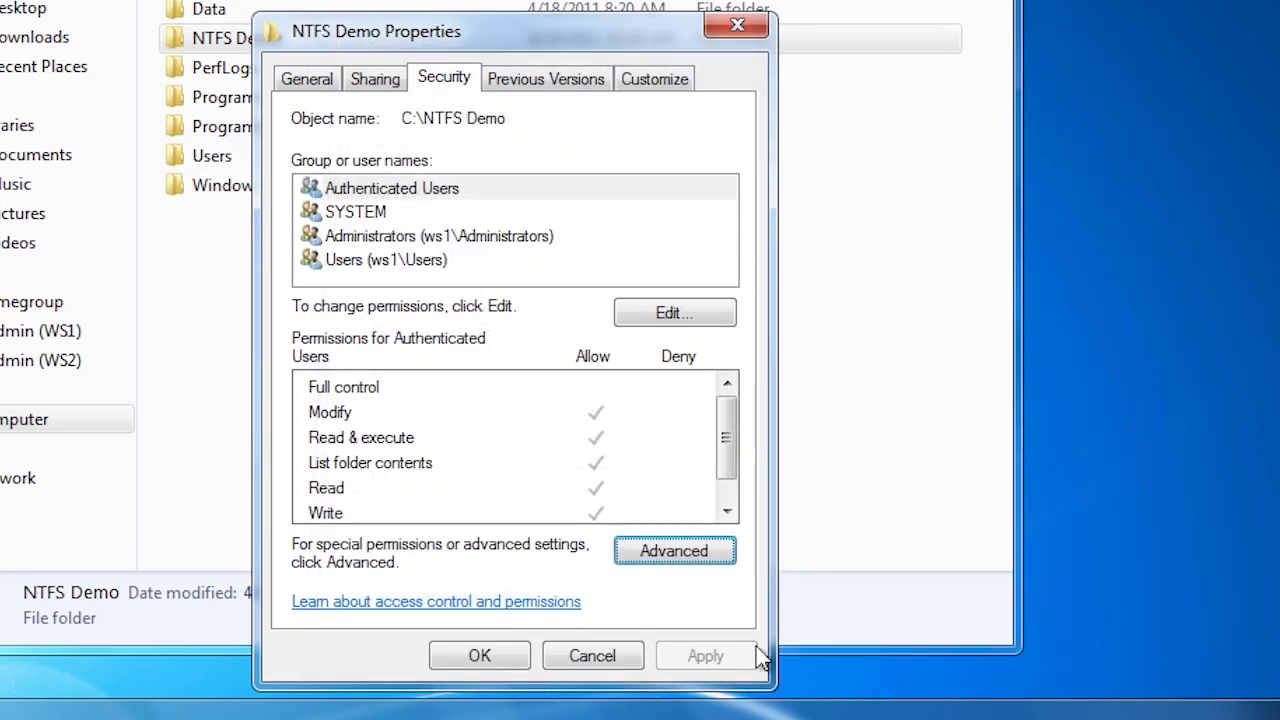
pyautogui.click(486, 659)
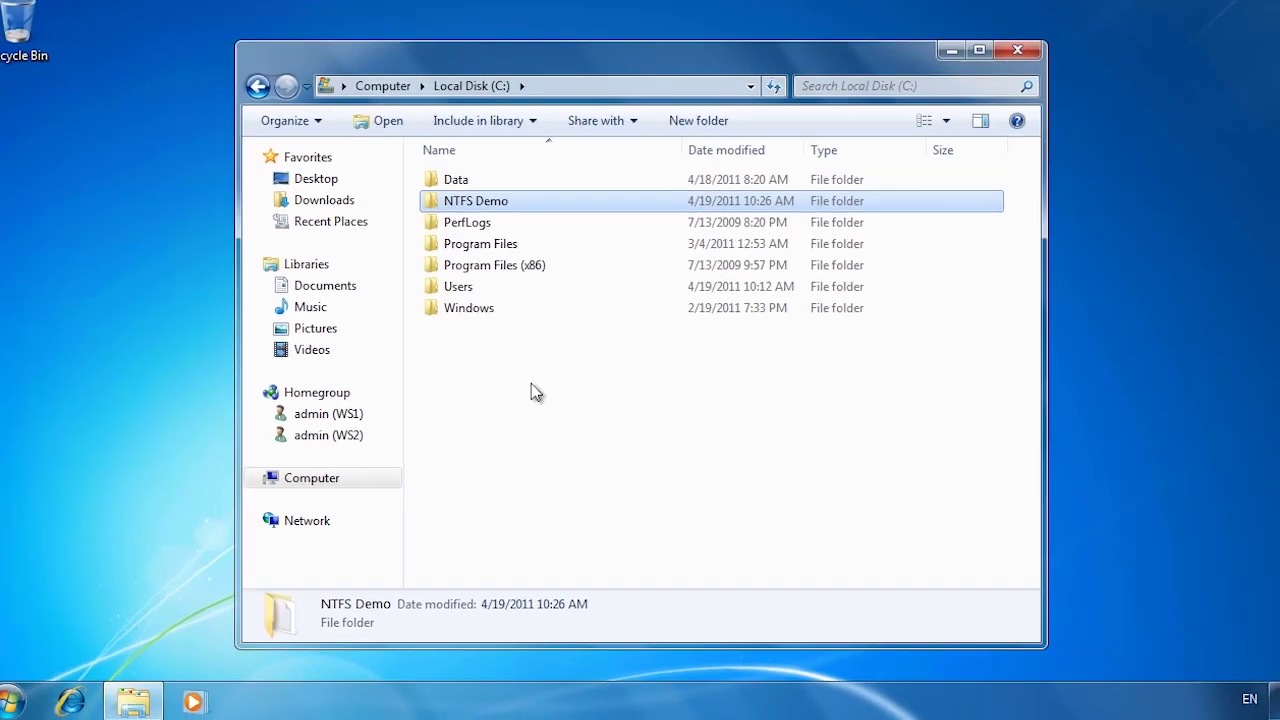
# View the security permissions of NTFS demo document inside the NTFS Demo folder
pyautogui.doubleClick(326, 108)
pyautogui.rightClick(476, 193)
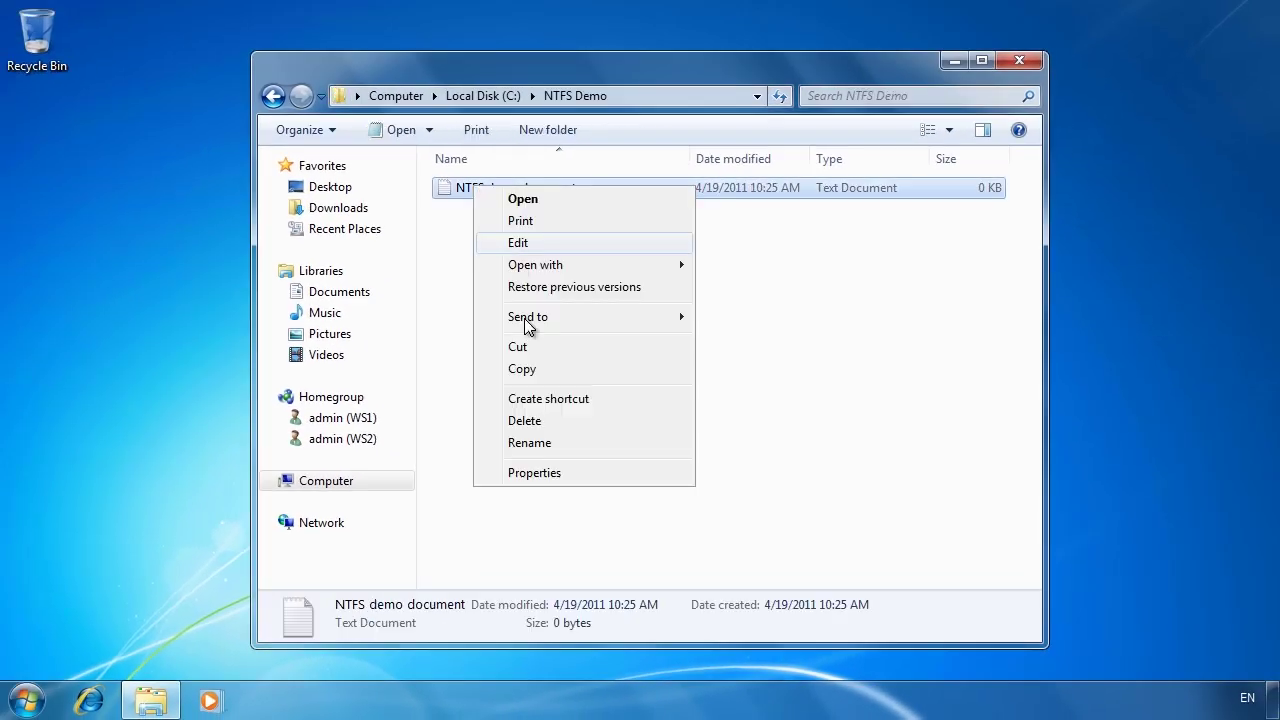
pyautogui.click(560, 474)
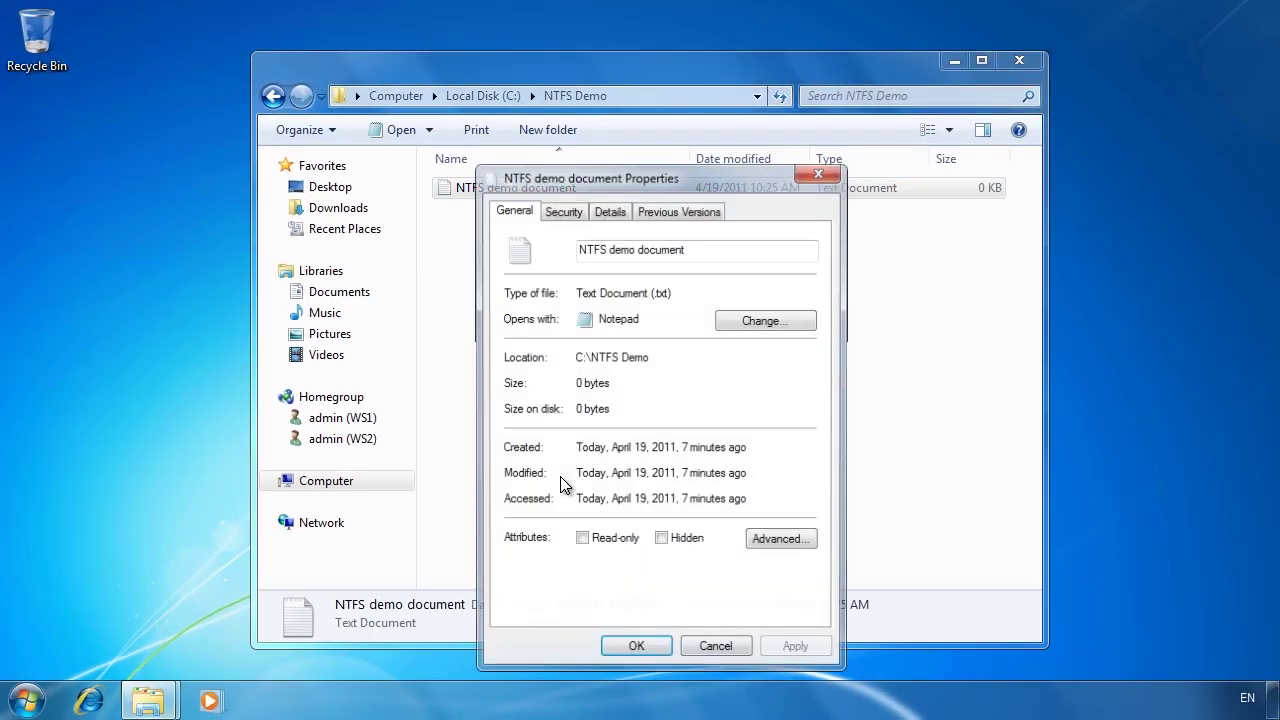
pyautogui.click(561, 209)
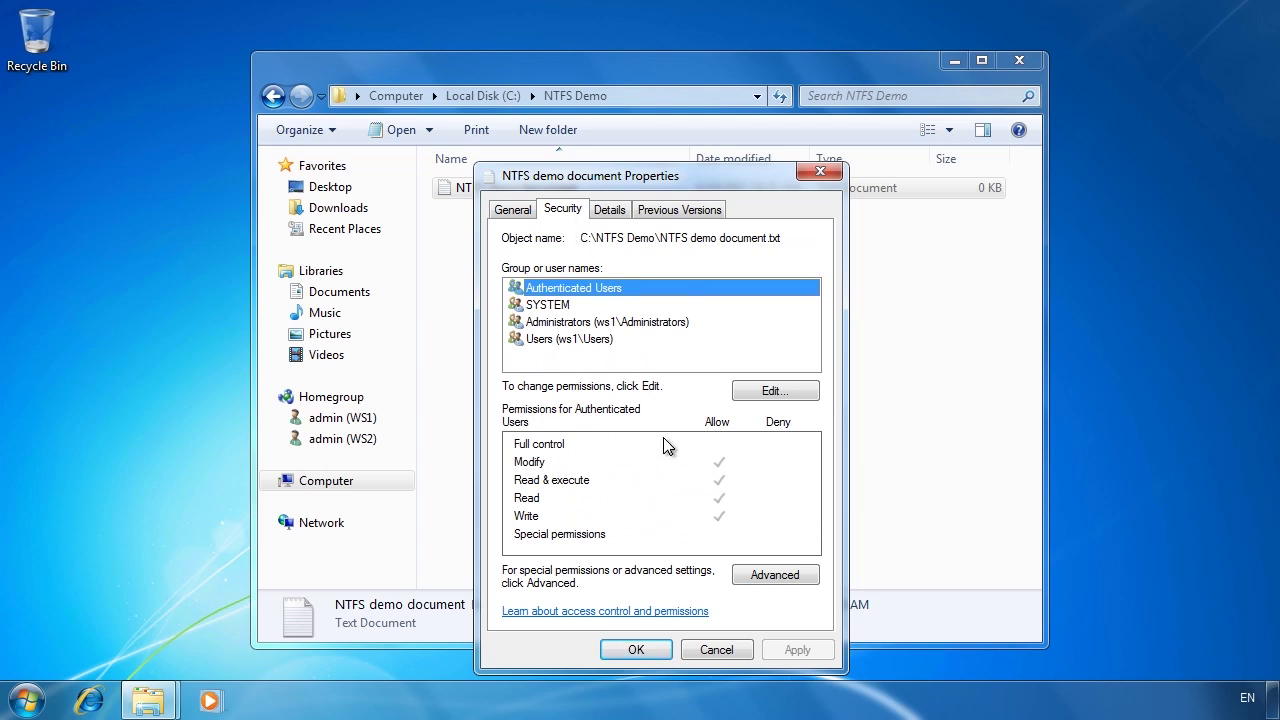